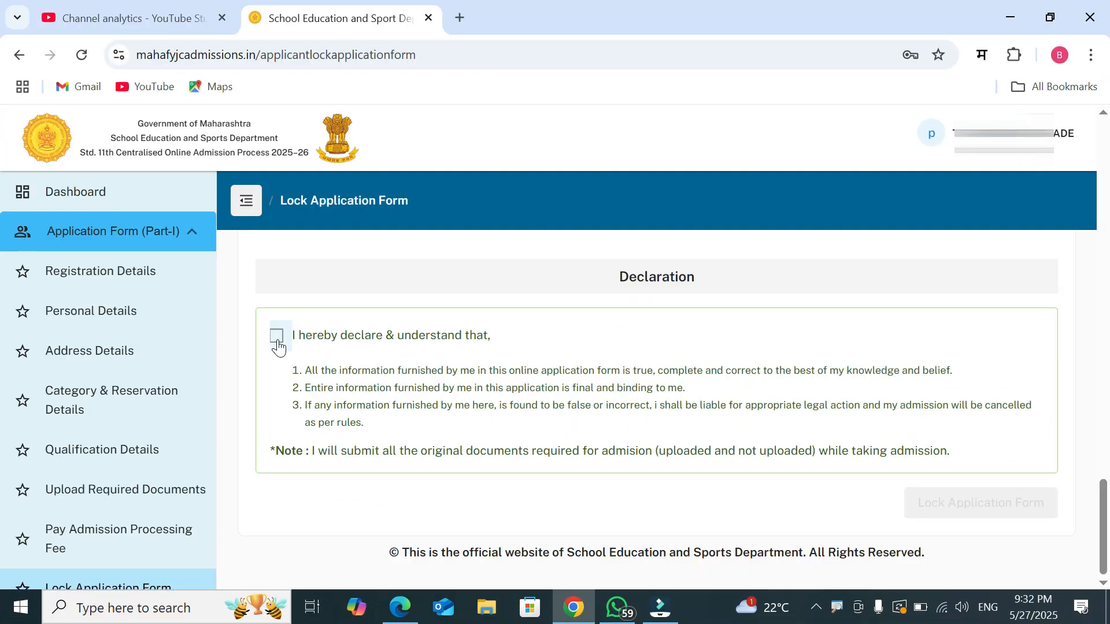
Accept the declaration and lock the application form.
click(276, 333)
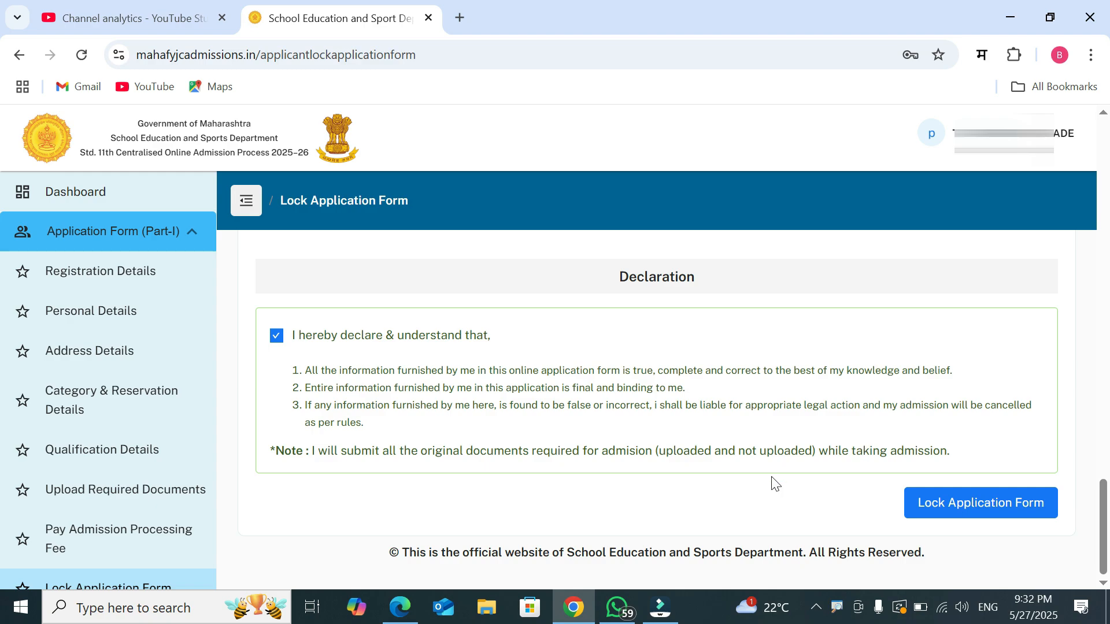
click(1023, 508)
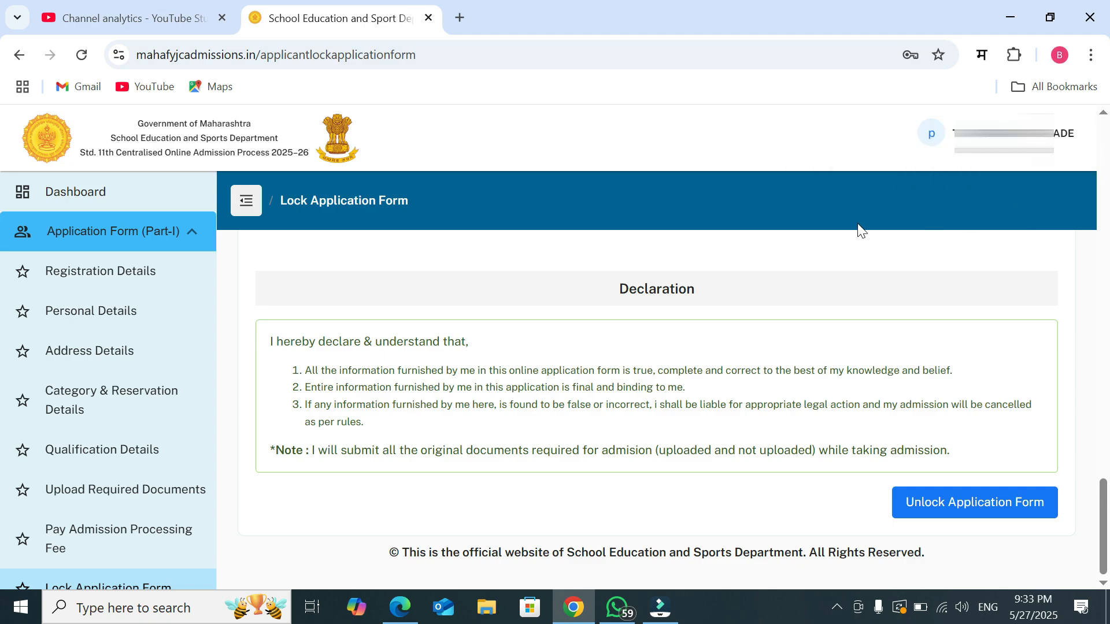
Review the Registration Details page and the Lock Application Form page, including its declaration section.
click(133, 281)
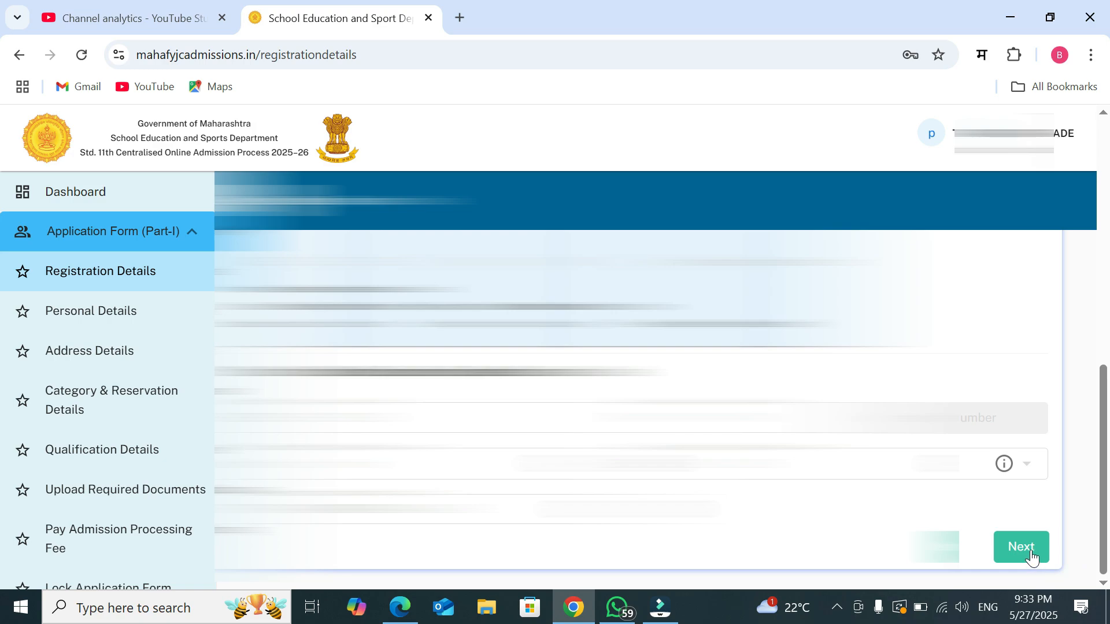
scroll(86, 451, down, 3)
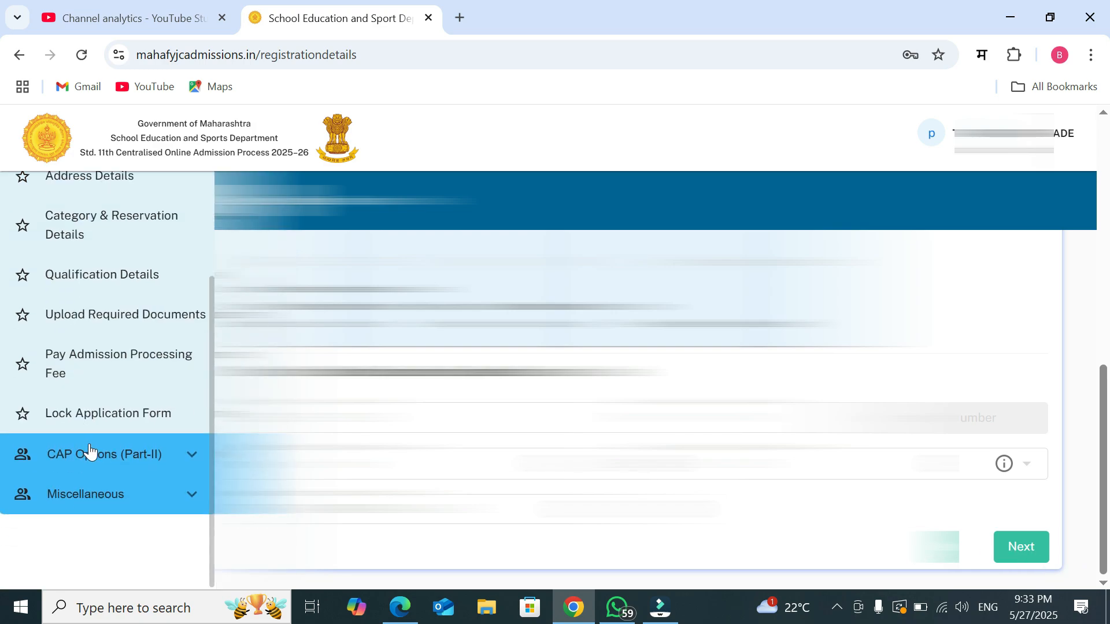
click(114, 403)
scroll(972, 514, down, 10)
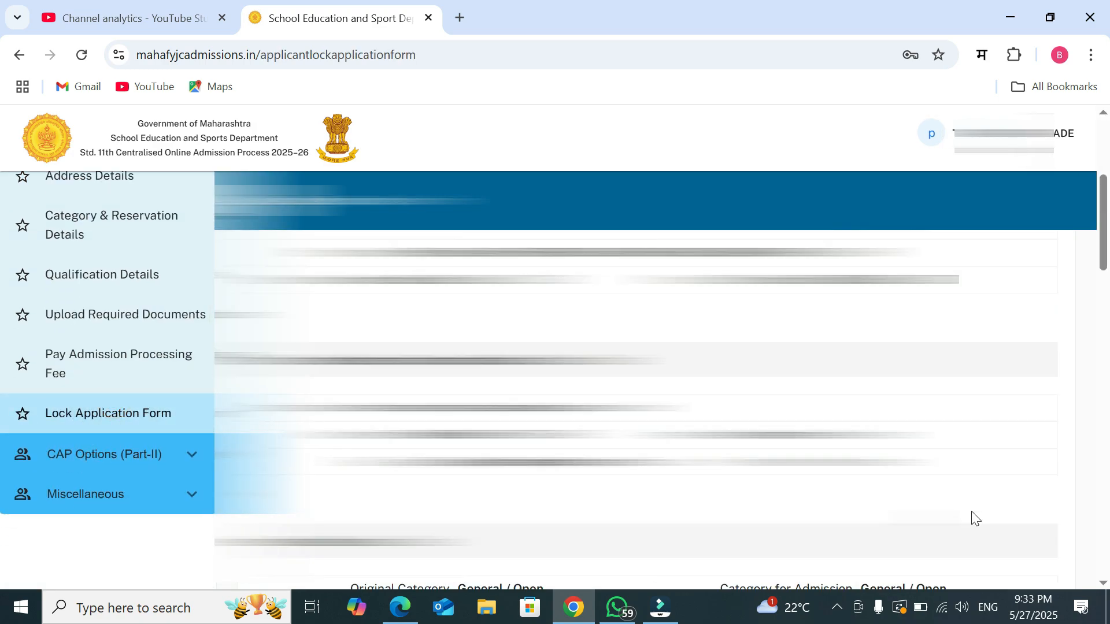
scroll(972, 518, down, 2)
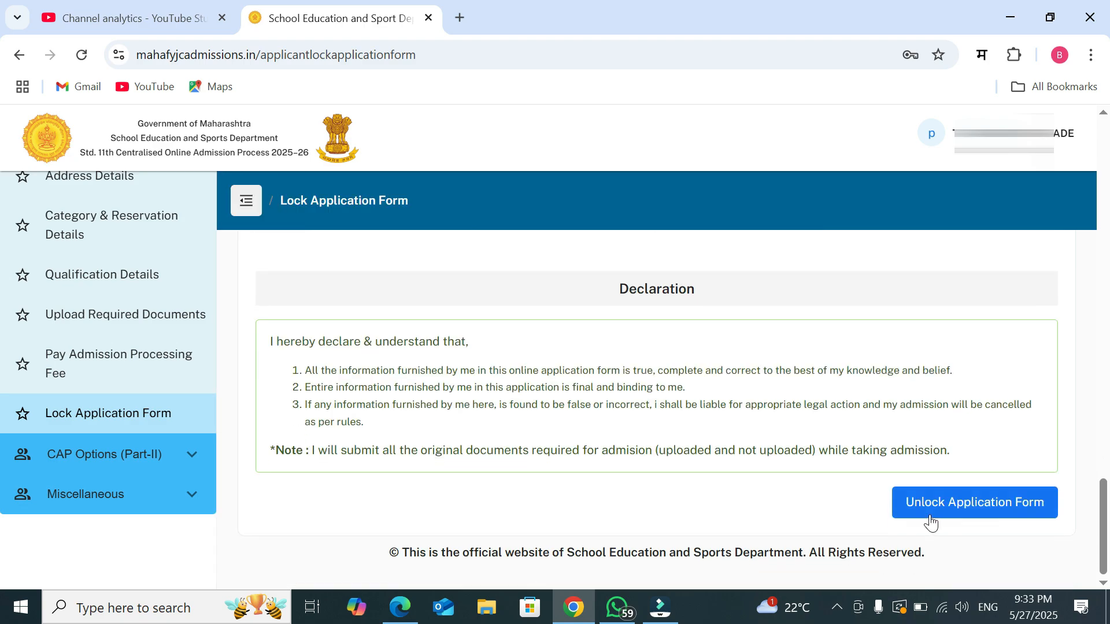
scroll(656, 381, up, 3)
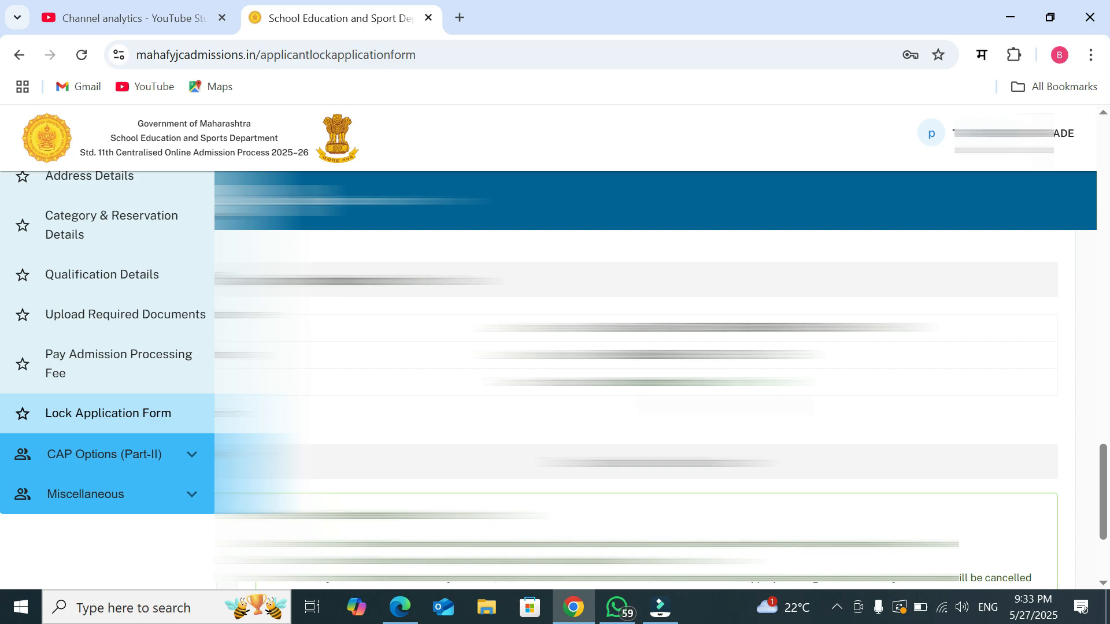
scroll(70, 289, up, 4)
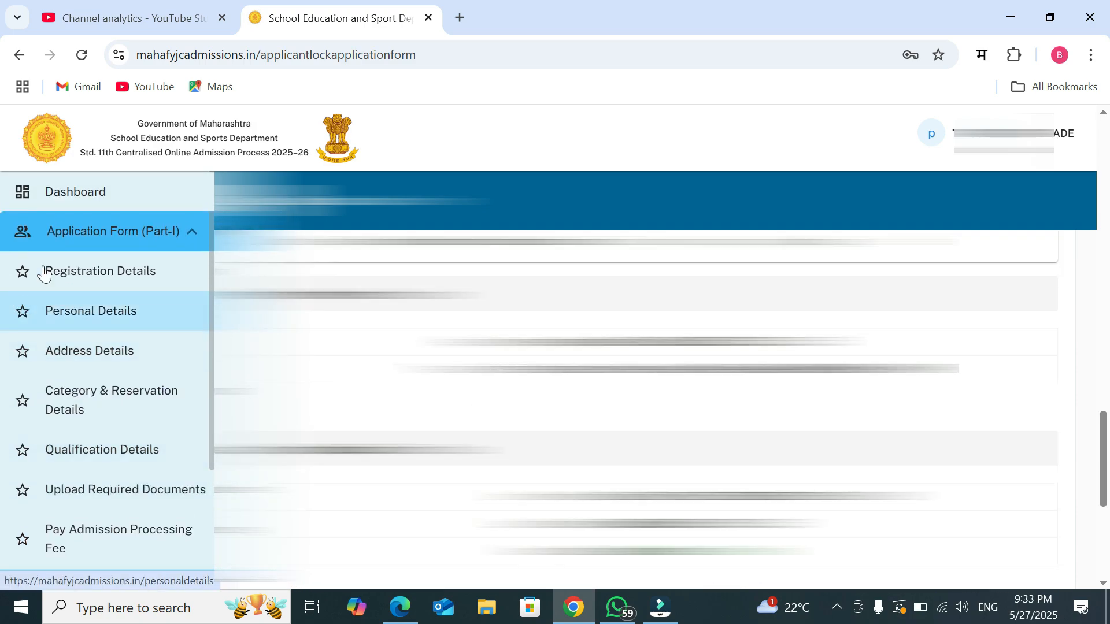
Check the dashboard for the statuses of the Part-I application form and the Part-II option and choice forms.
click(72, 203)
scroll(644, 407, up, 3)
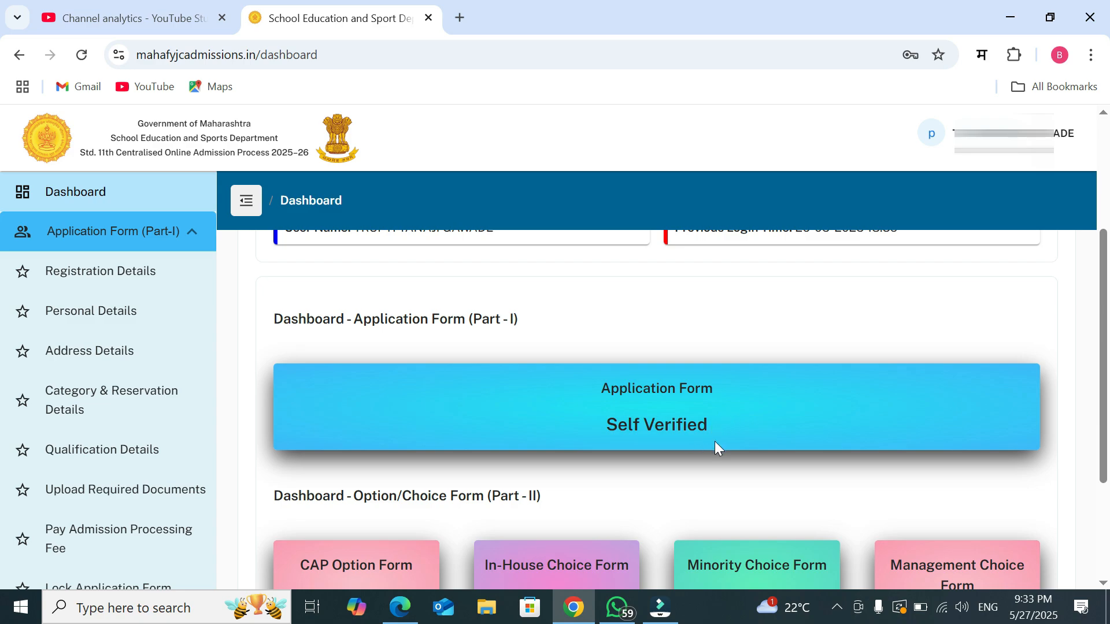
scroll(717, 443, up, 3)
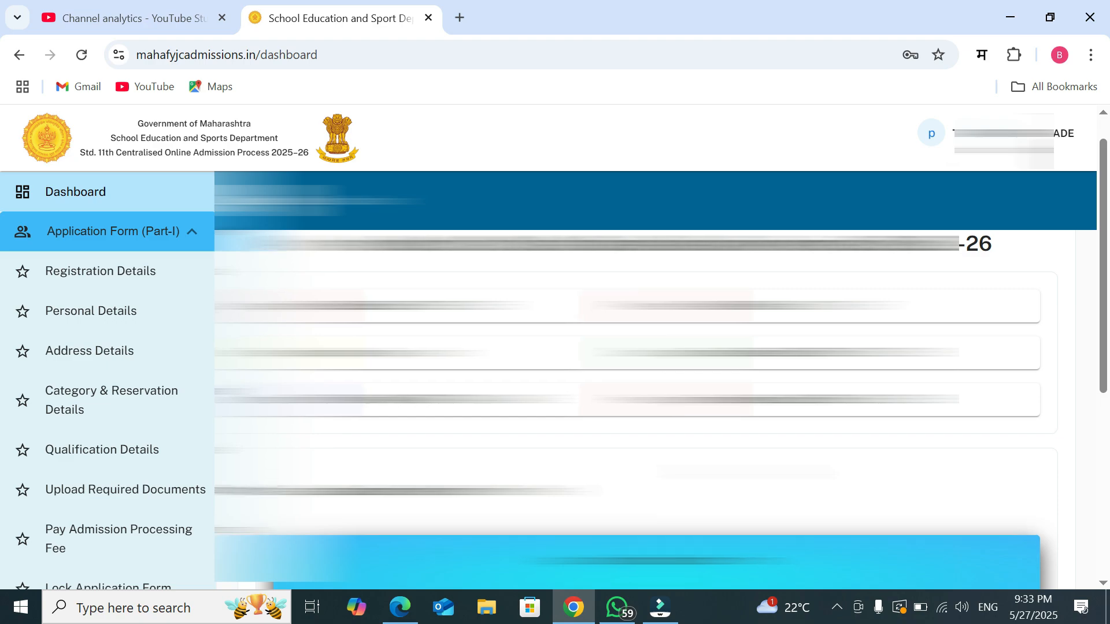
scroll(744, 463, down, 4)
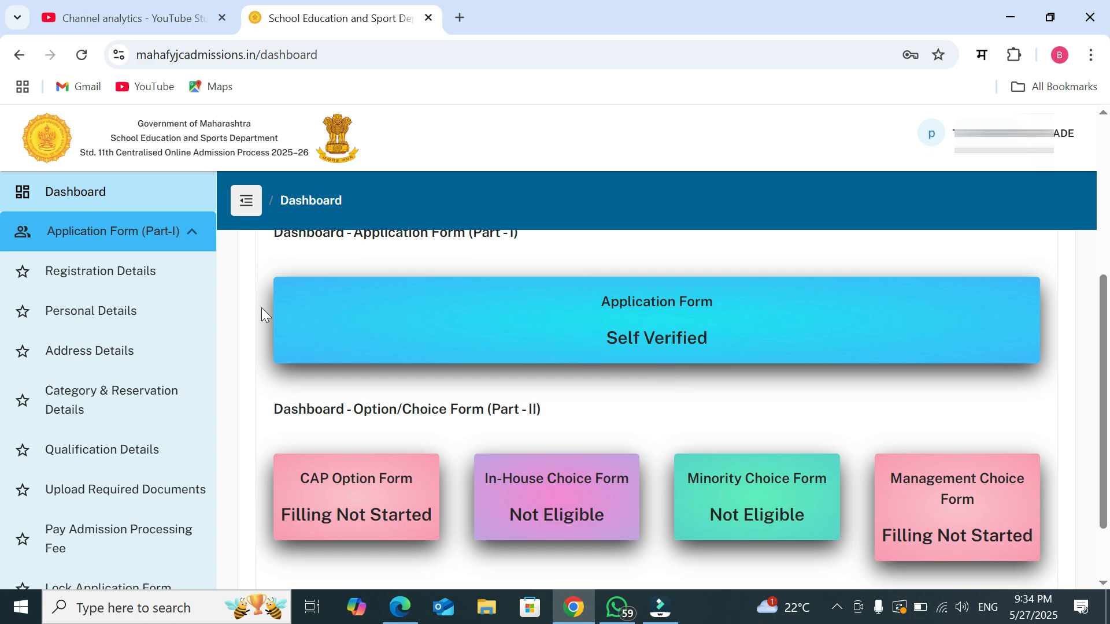
Open Choose Stream & Medium under CAP Options (Part-II) and review the 10th standard examination details.
click(191, 233)
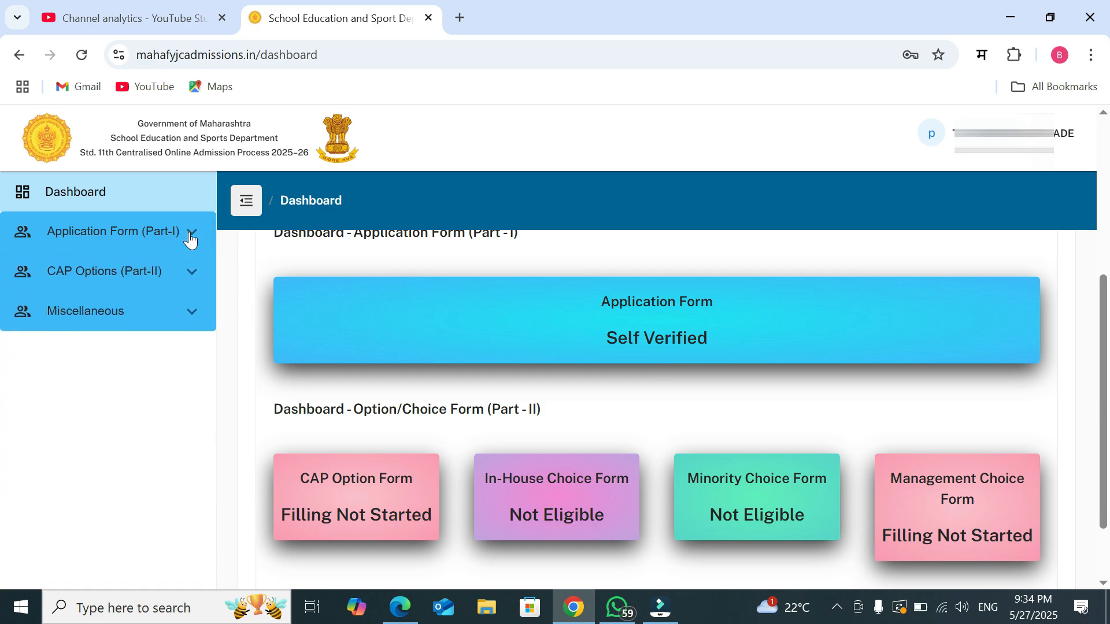
click(189, 283)
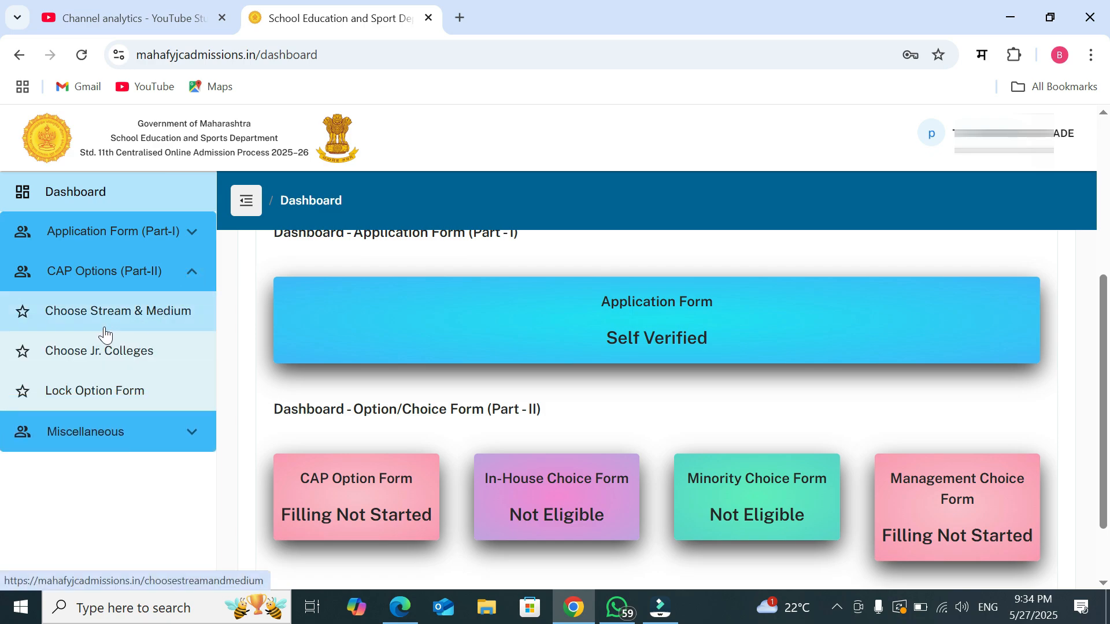
click(154, 315)
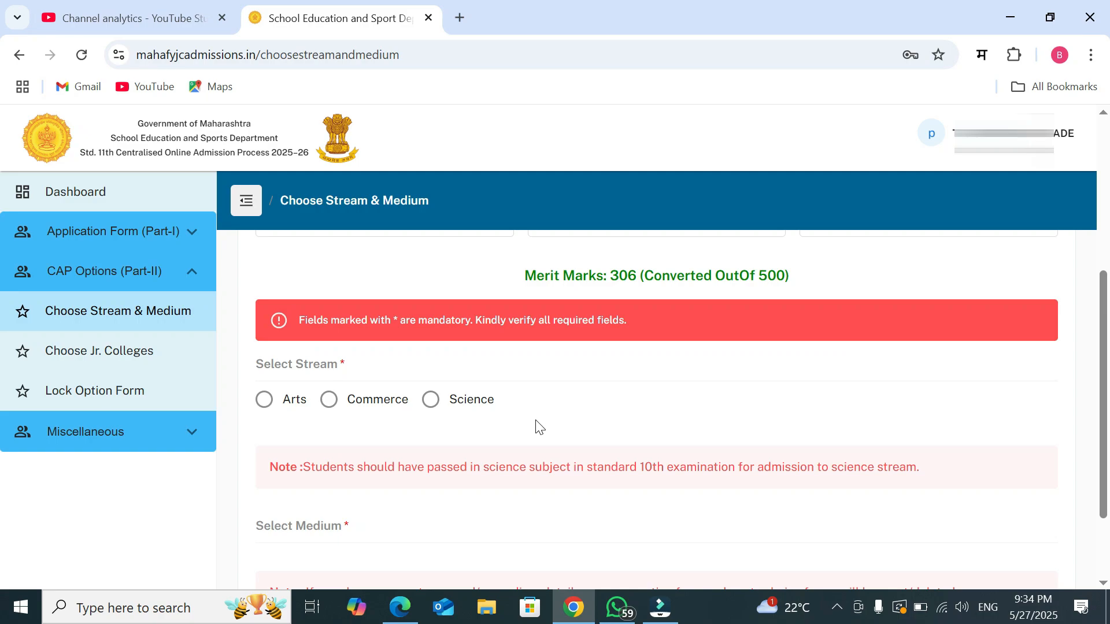
scroll(540, 428, up, 1)
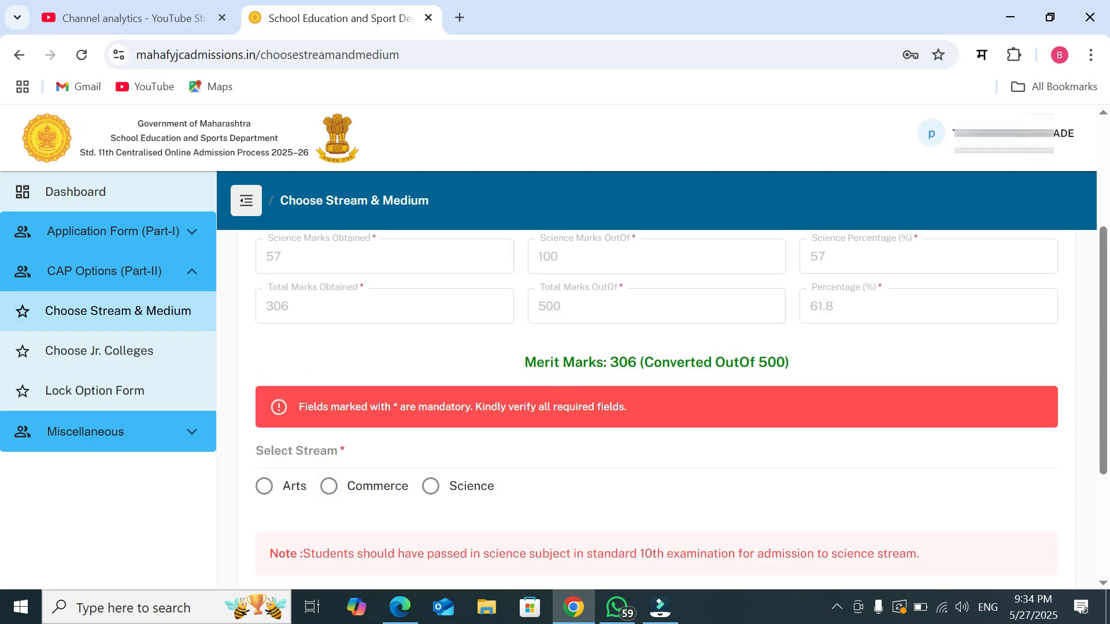
scroll(409, 337, up, 3)
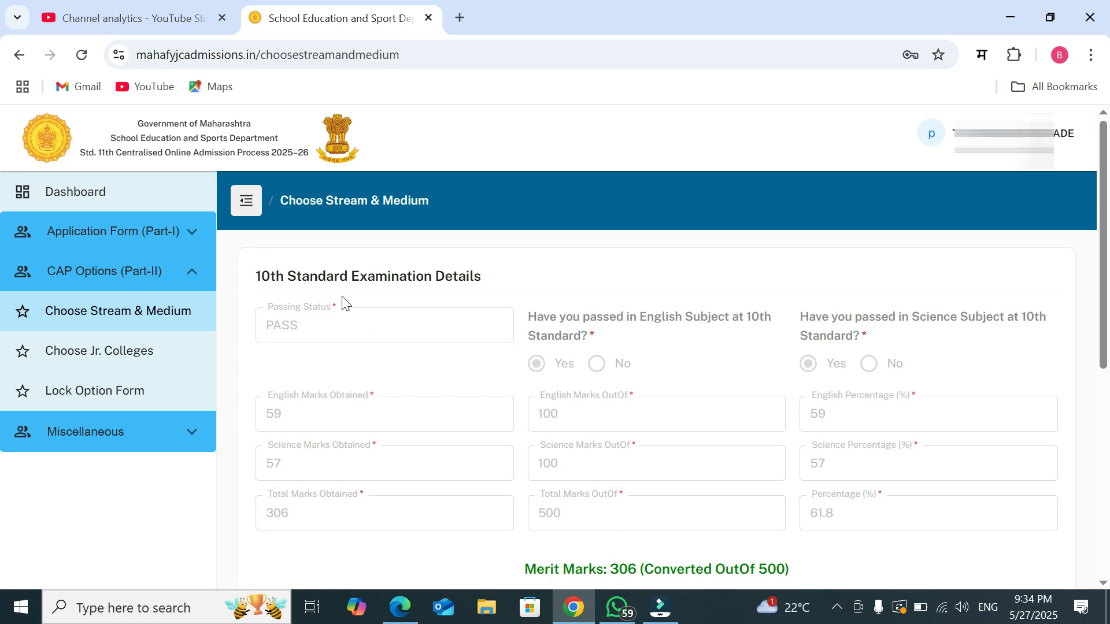
scroll(656, 381, down, 5)
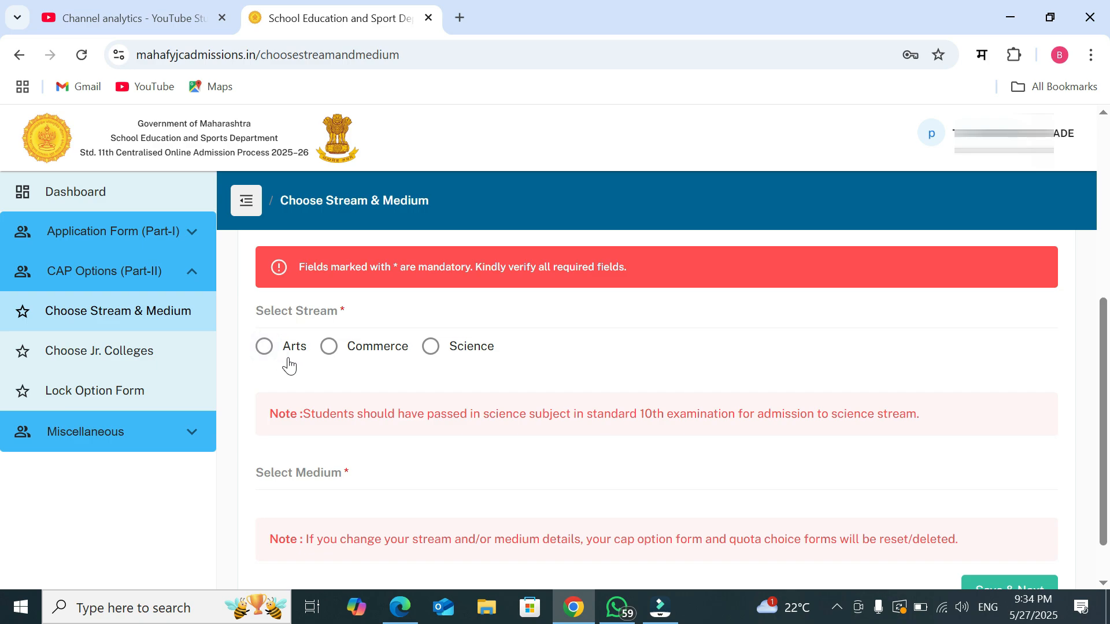
Choose the Commerce stream and Marathi medium, accept the preference reset, and save the selection.
click(329, 349)
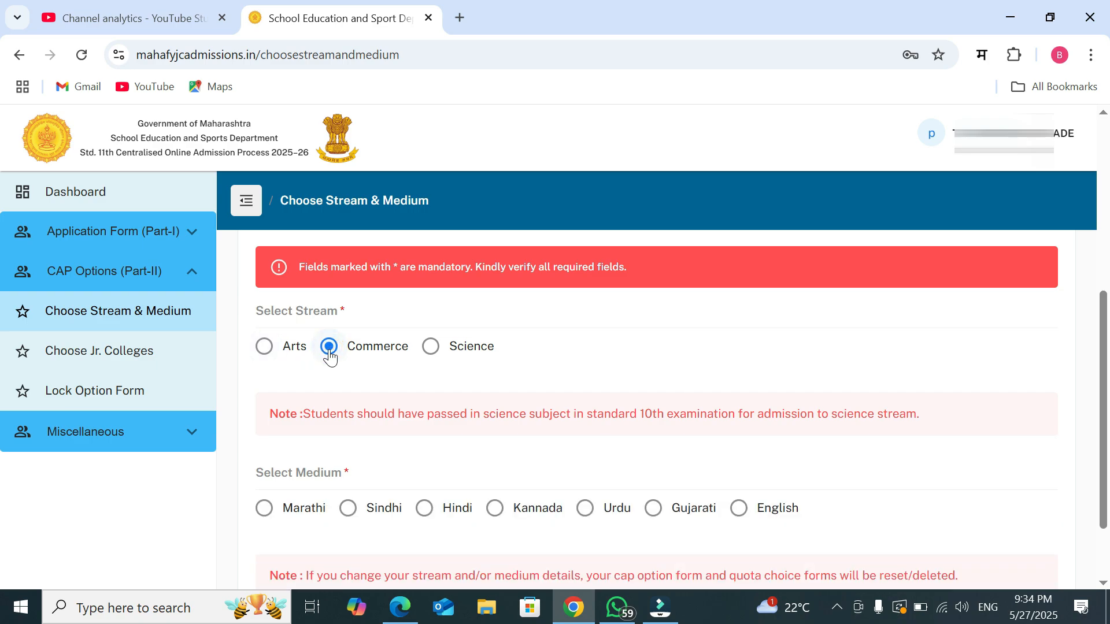
scroll(335, 389, down, 2)
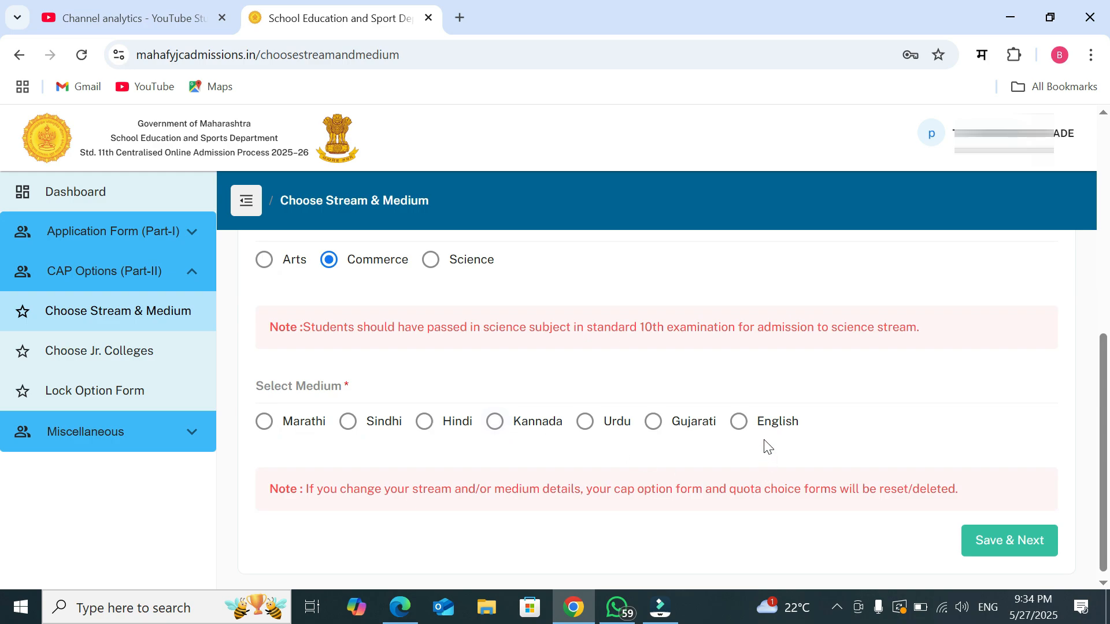
click(274, 423)
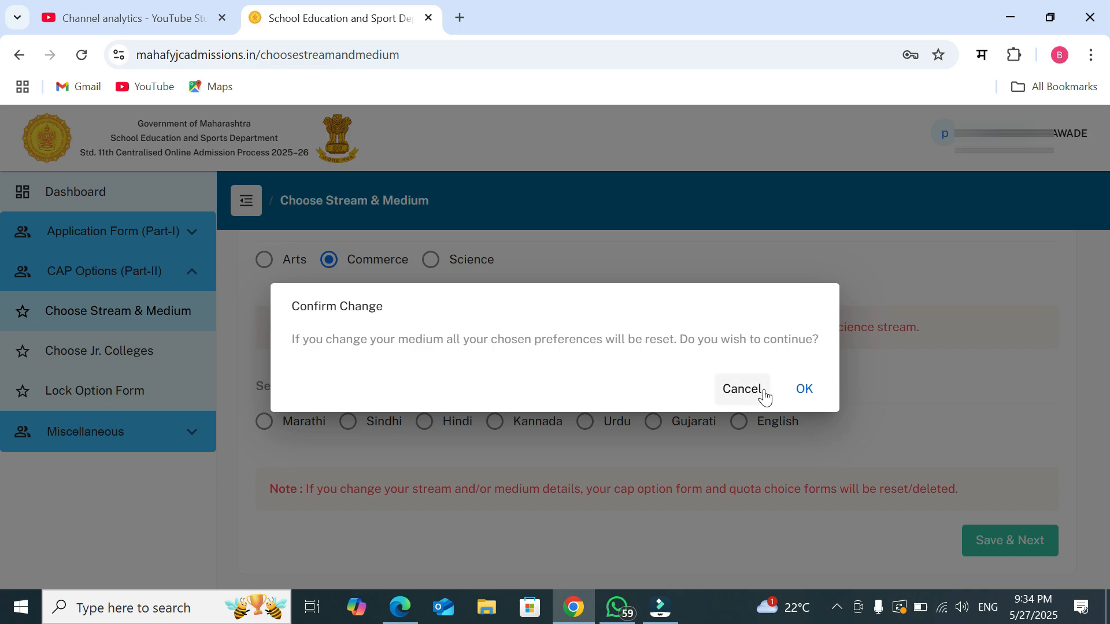
click(806, 390)
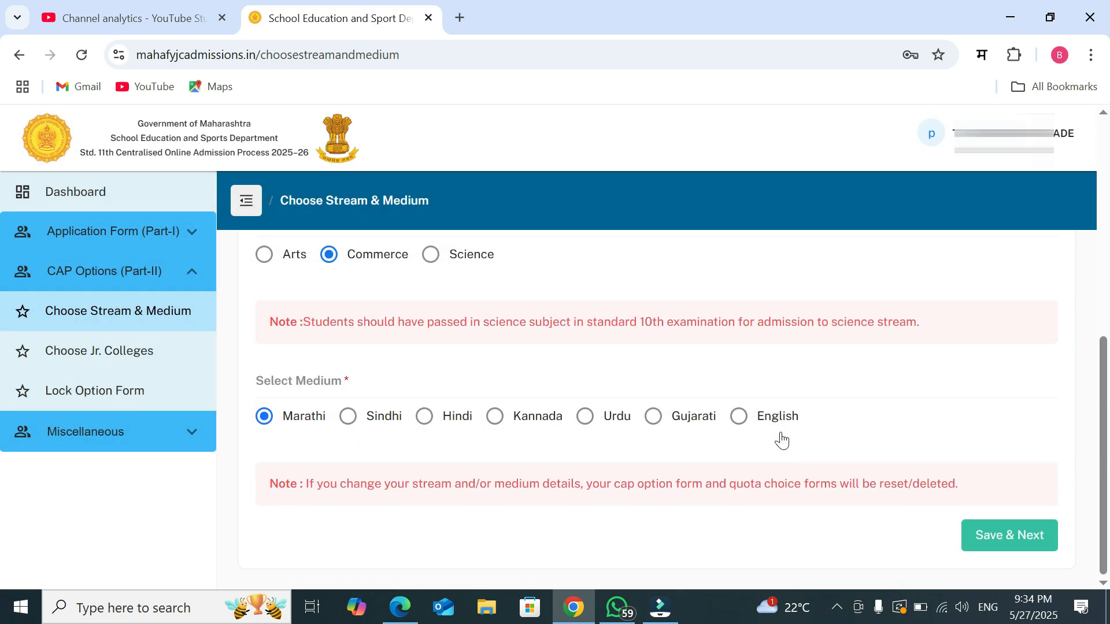
click(1031, 539)
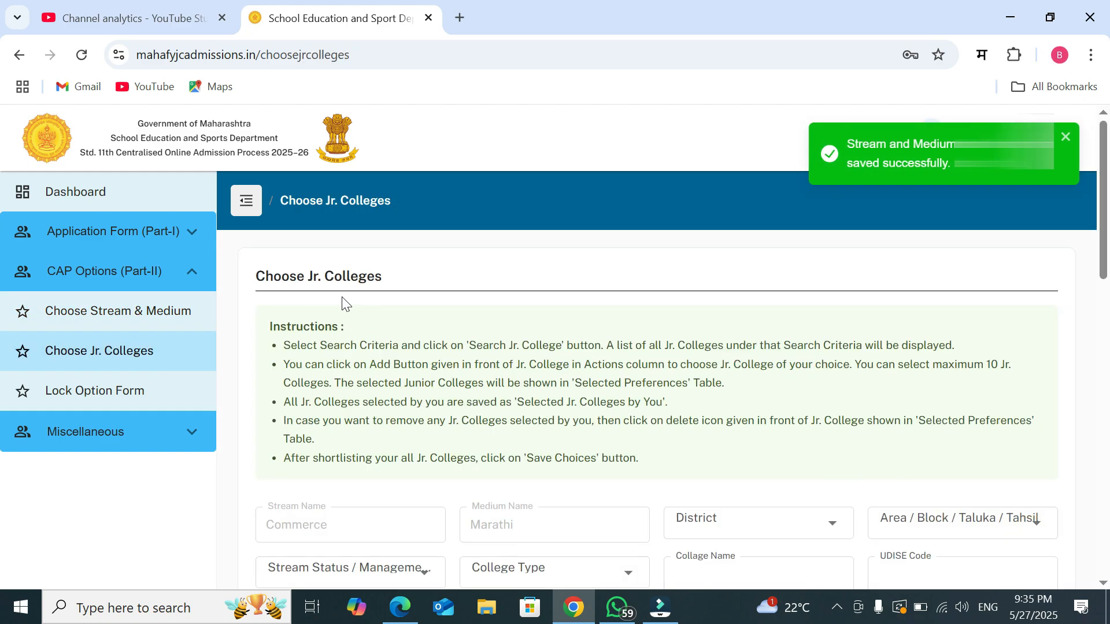
Set the junior college search criteria to district KOLHAPUR and taluka CHANDGAD (273412).
scroll(350, 303, down, 3)
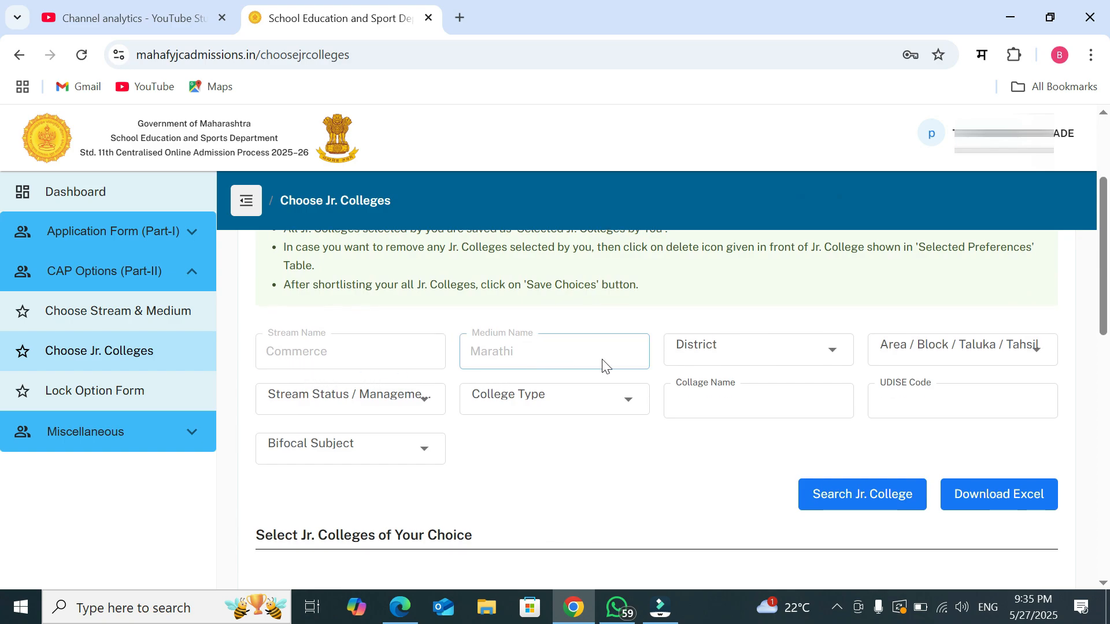
click(743, 352)
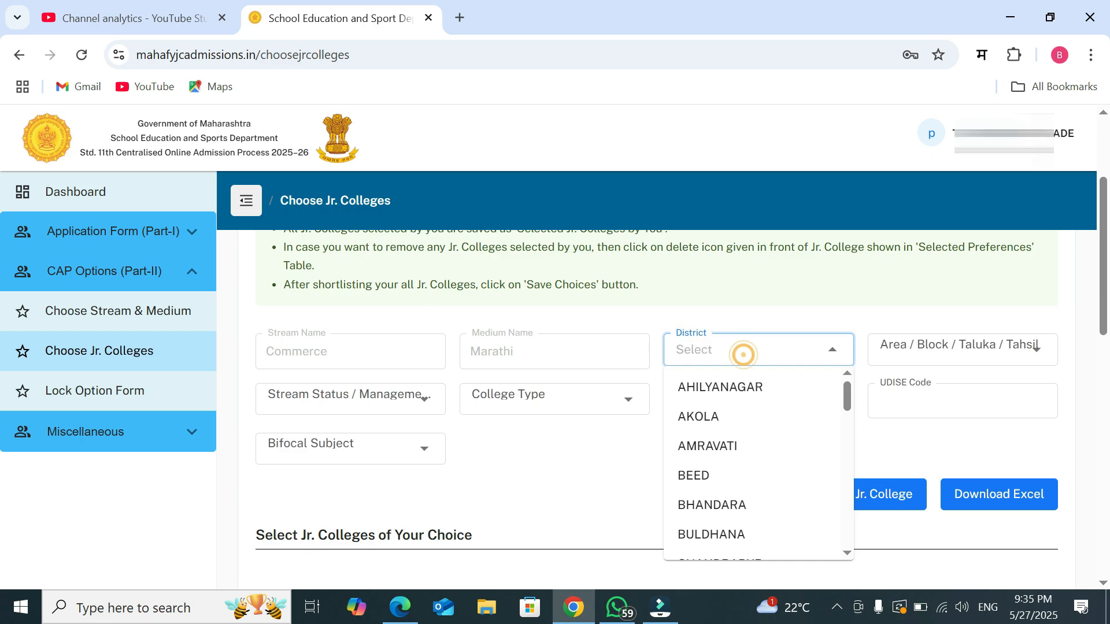
scroll(725, 415, down, 7)
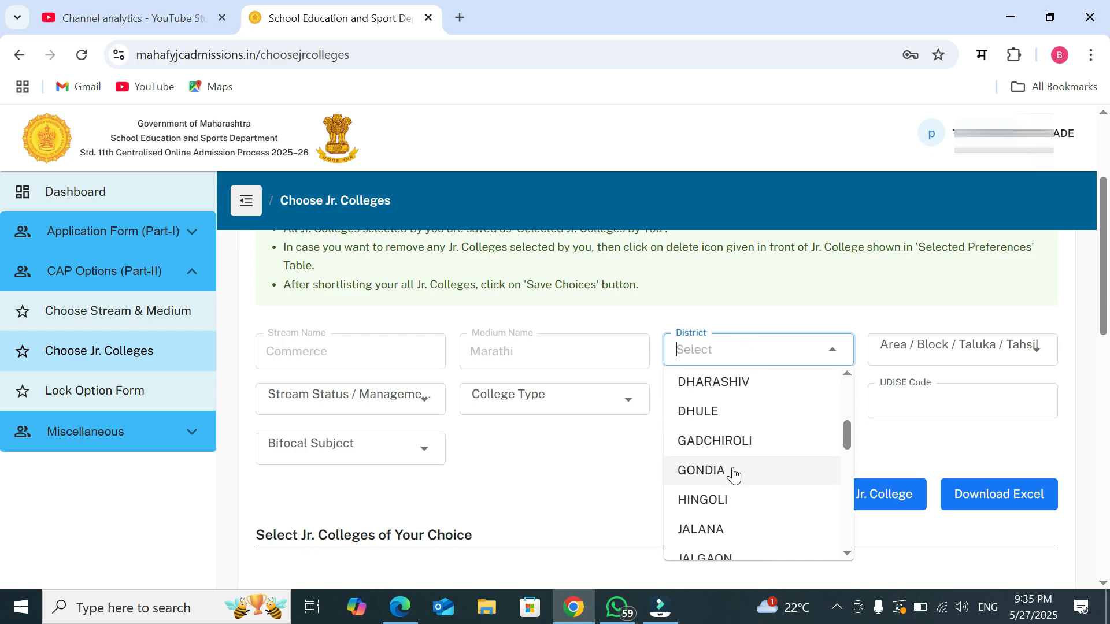
click(727, 417)
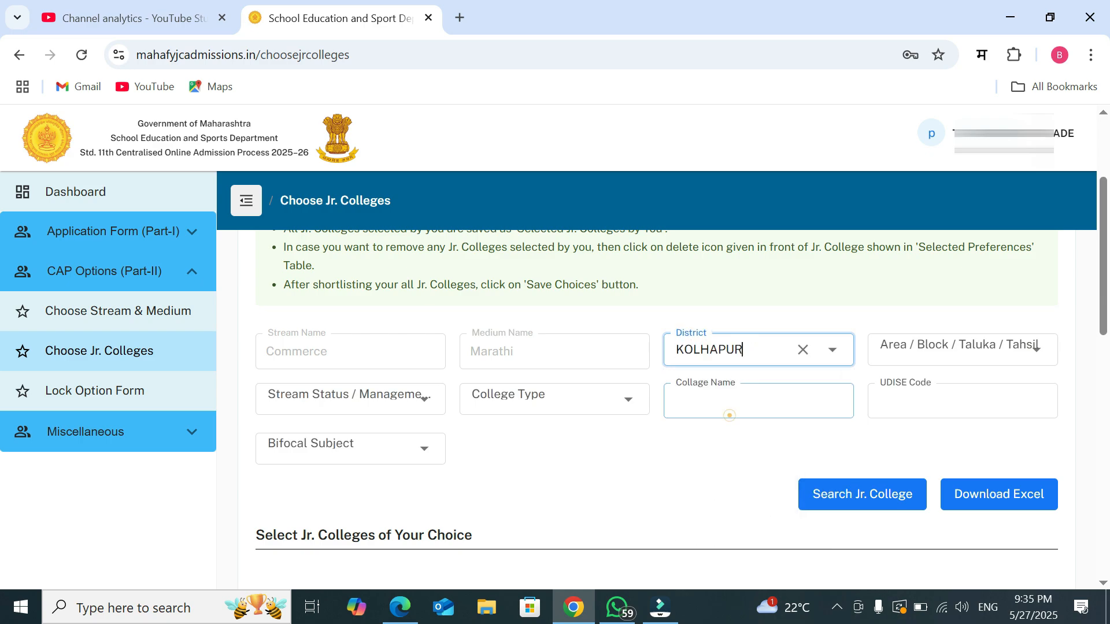
click(951, 352)
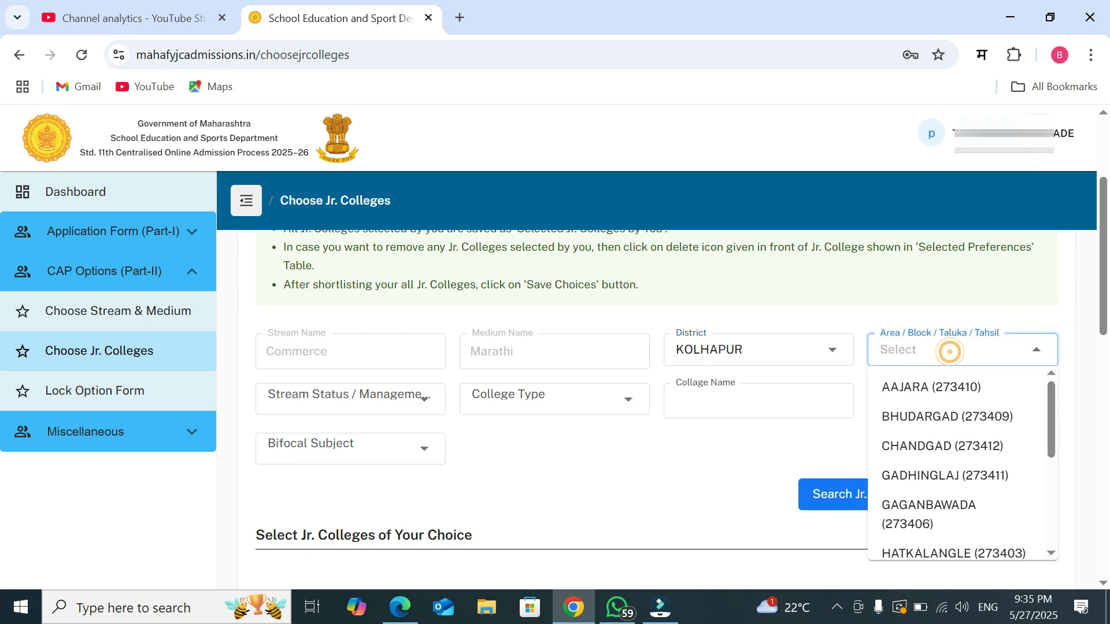
click(934, 451)
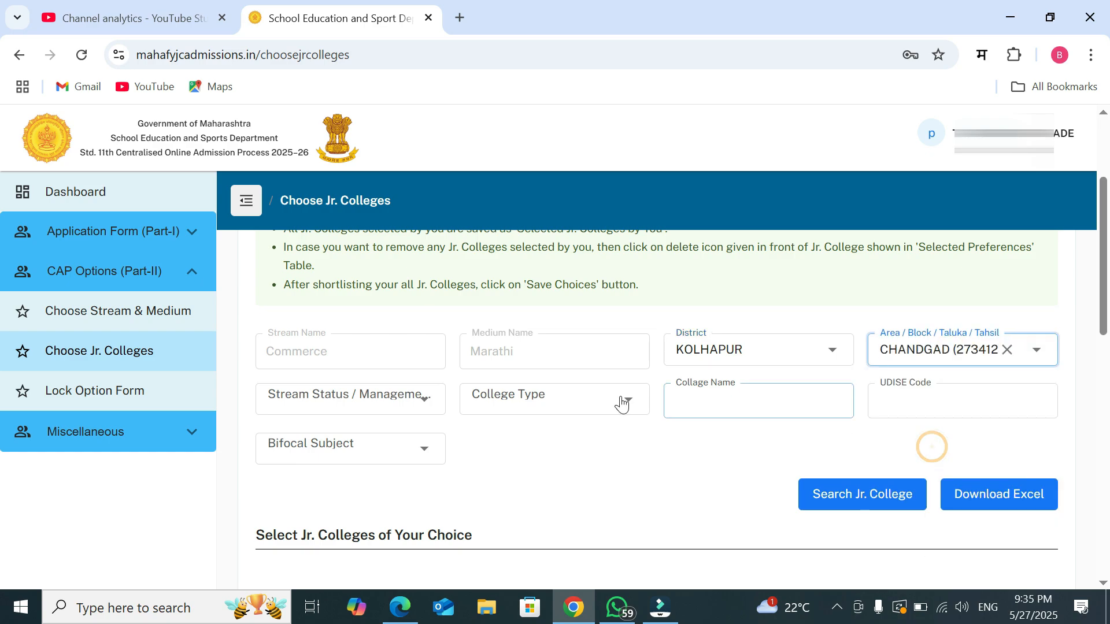
View the available options for stream status/management type, college type and bifocal subject without selecting any.
click(426, 409)
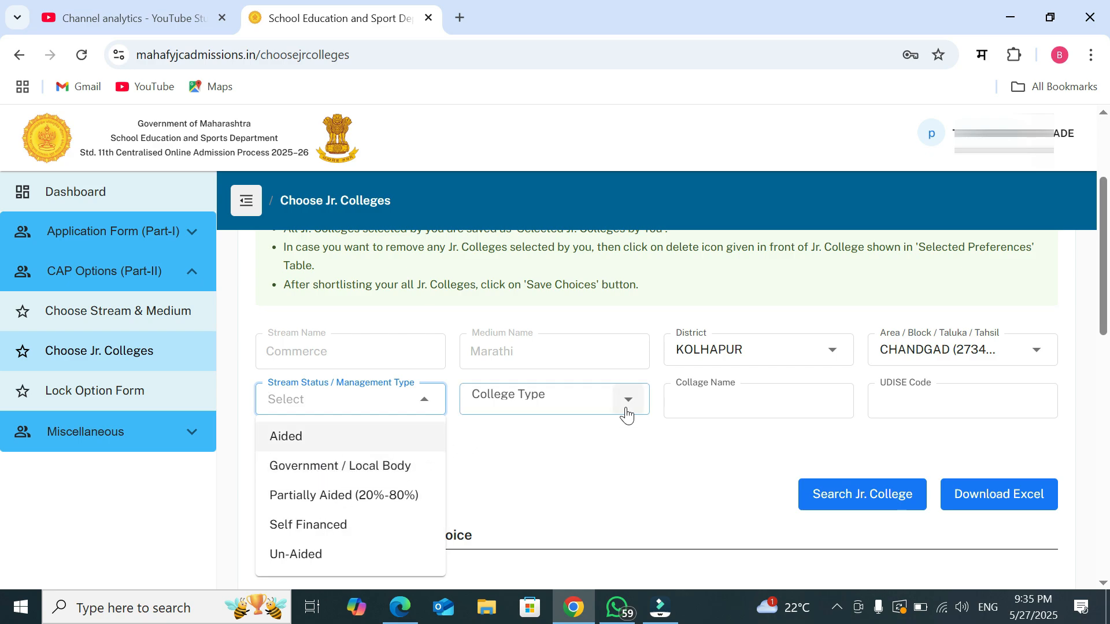
click(599, 402)
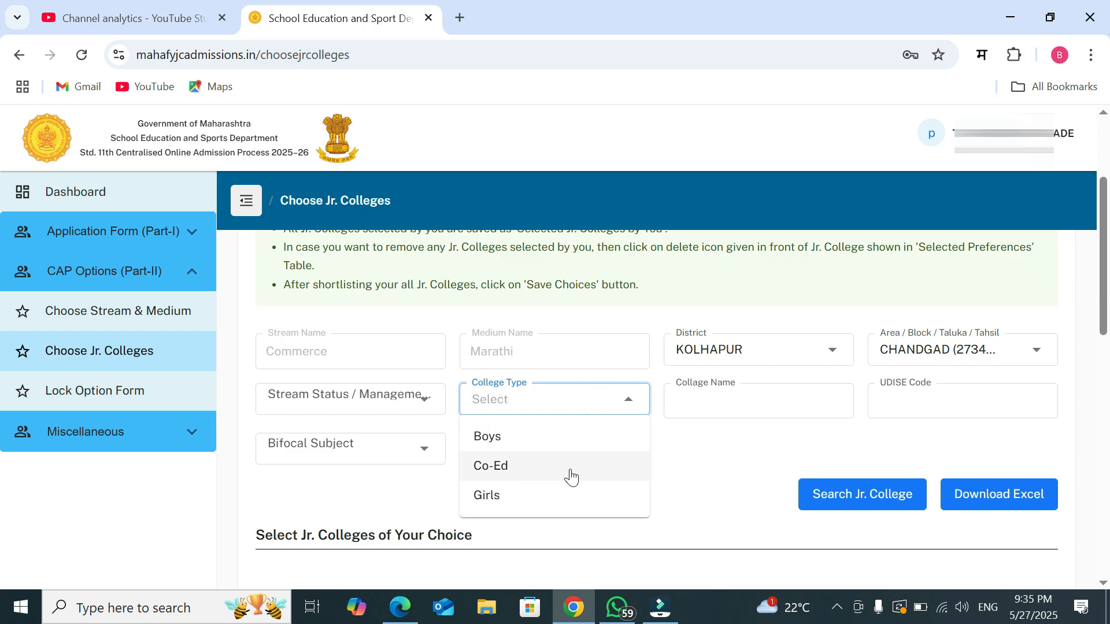
click(683, 436)
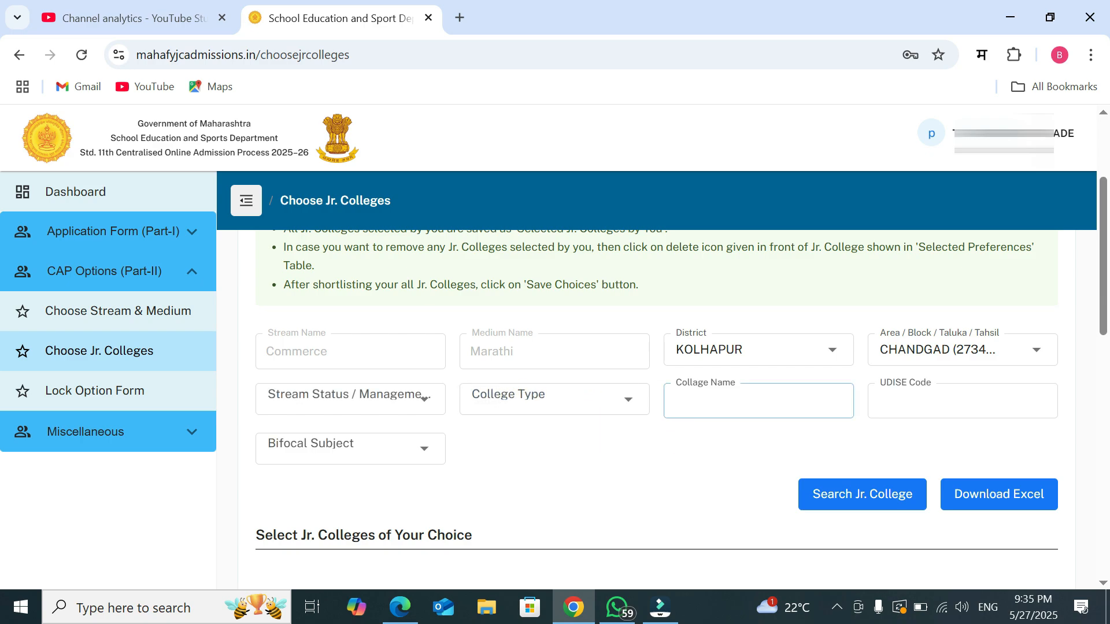
click(394, 456)
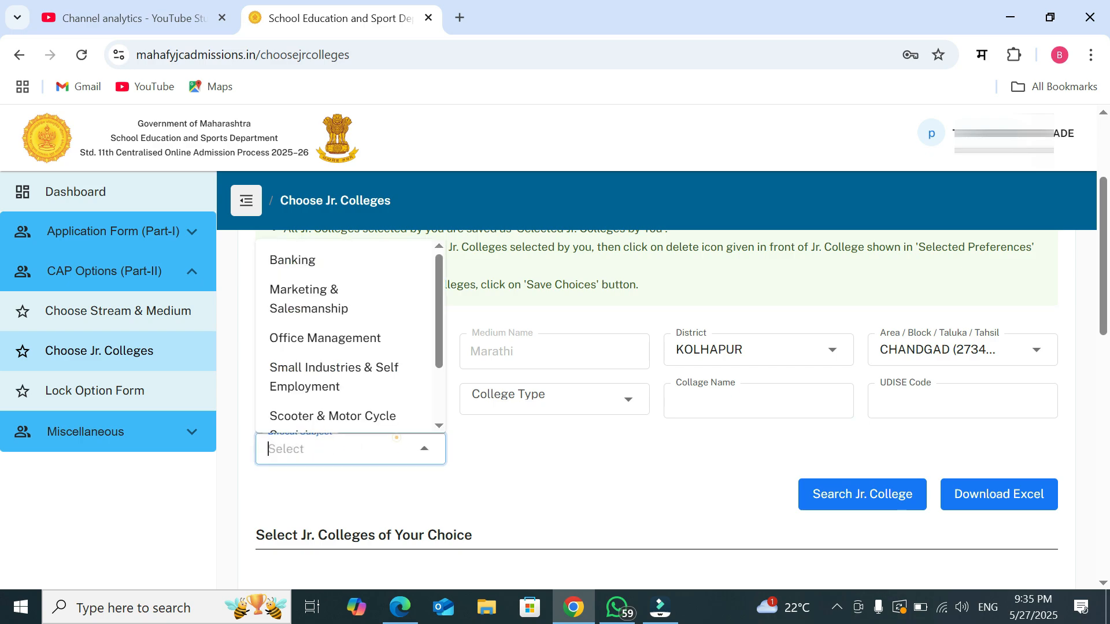
click(579, 459)
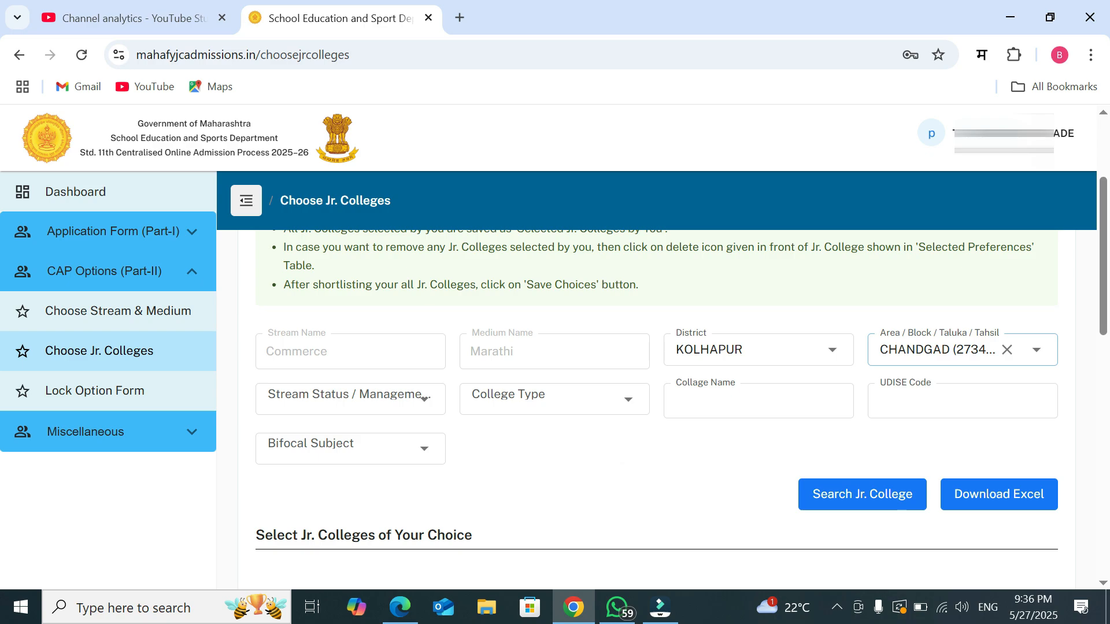
Search for junior colleges matching the chosen criteria and view the college list.
scroll(724, 485, down, 2)
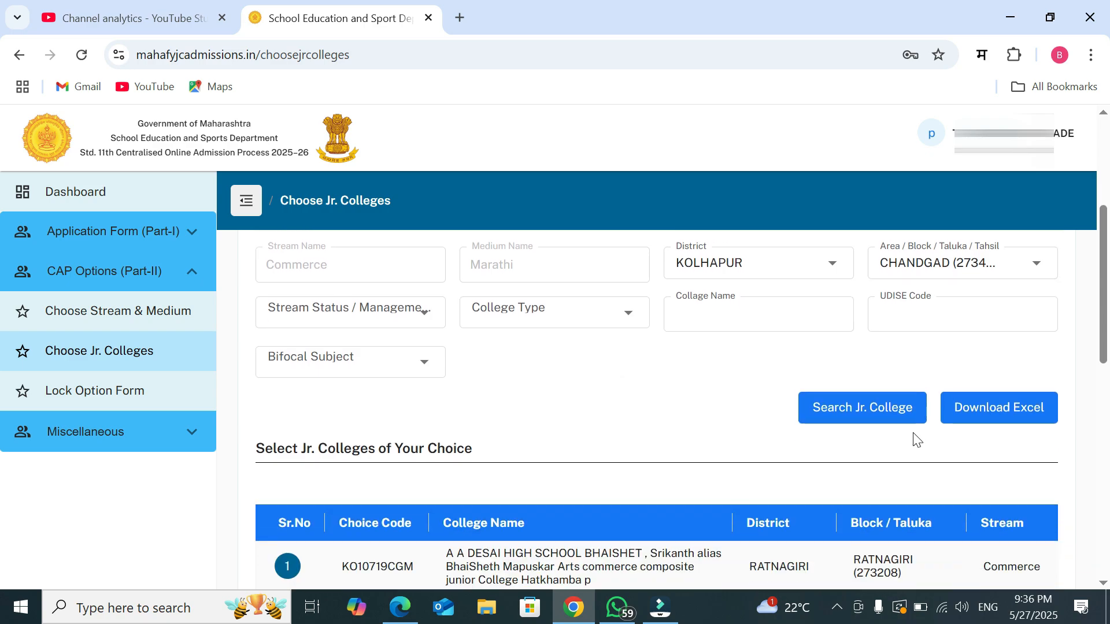
click(884, 412)
scroll(840, 410, down, 5)
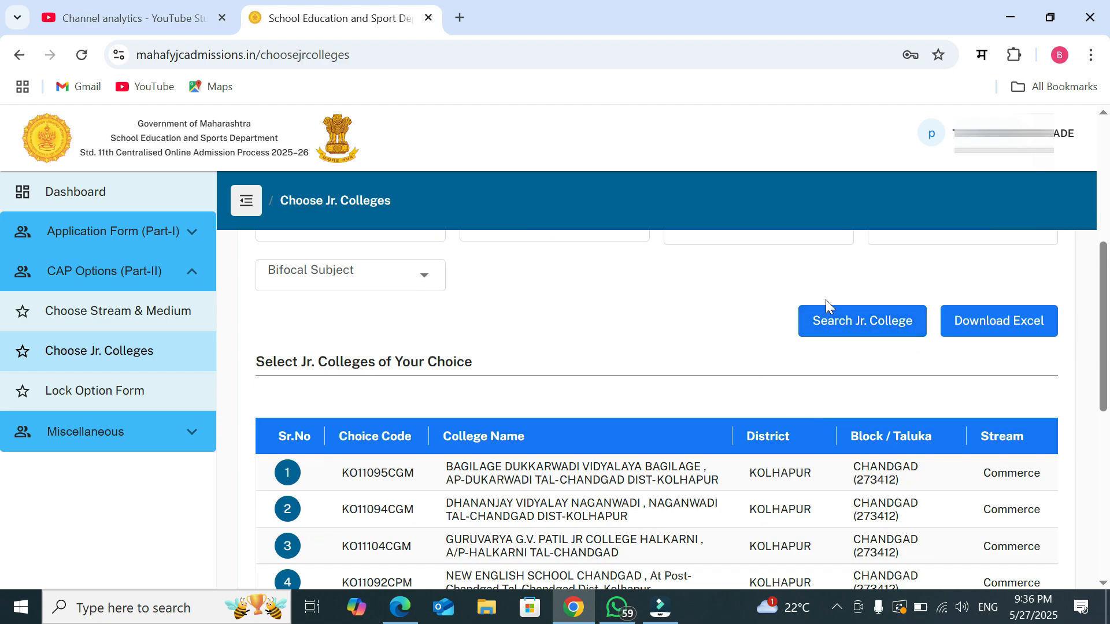
Examine the full junior college list at 90% page zoom, including the actions available for each college.
scroll(601, 410, down, 1)
scroll(586, 445, down, 2)
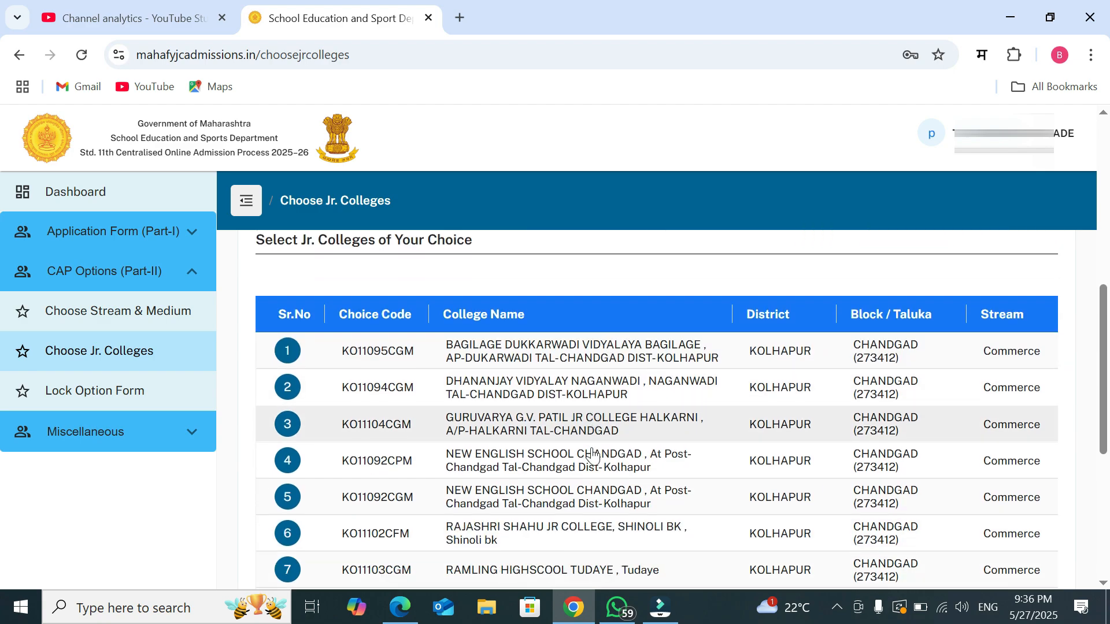
key(ctrl+minus)
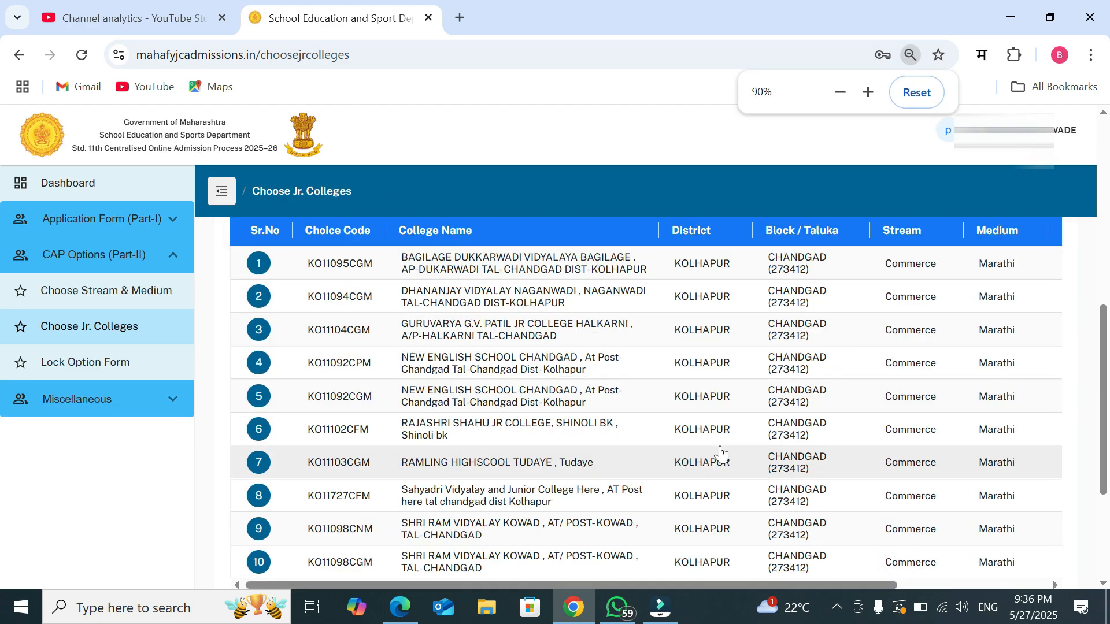
scroll(986, 433, down, 2)
scroll(713, 438, up, 3)
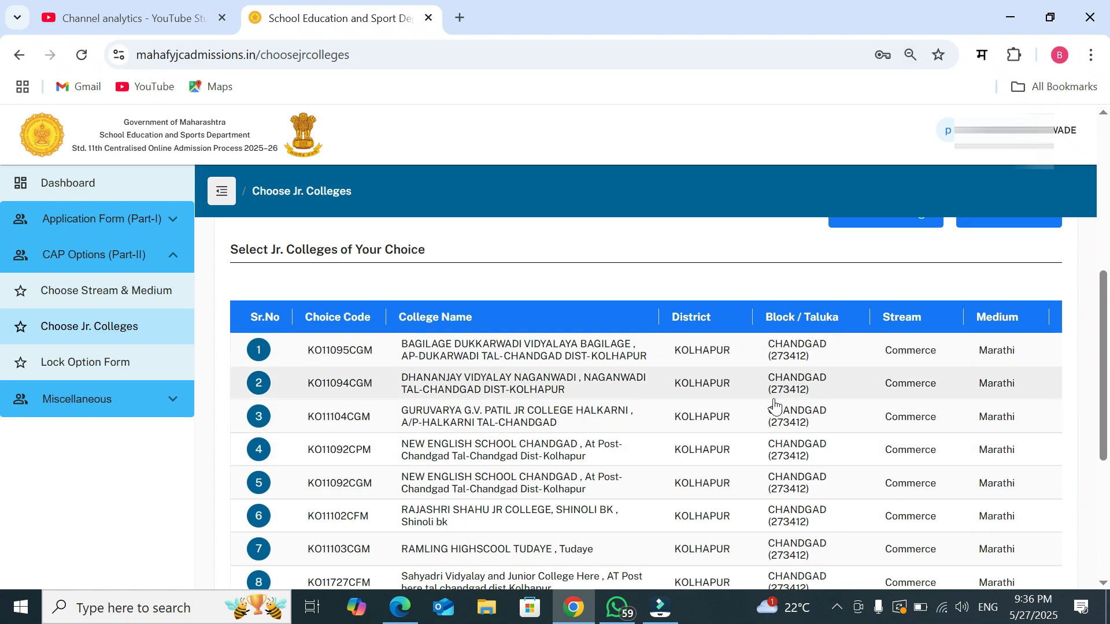
scroll(873, 417, up, 5)
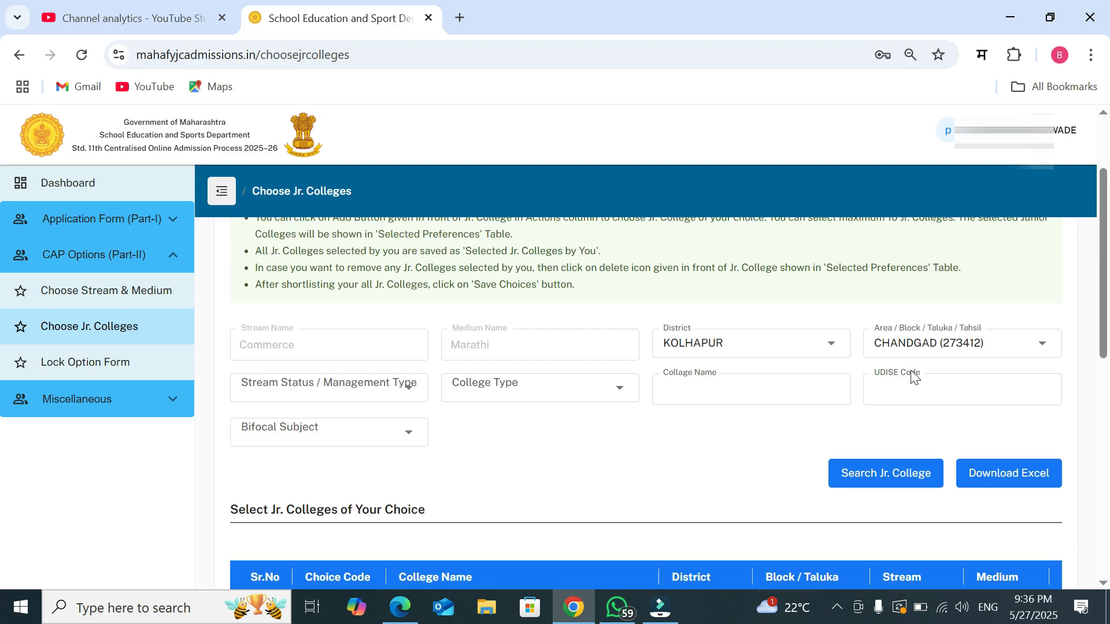
scroll(669, 434, down, 6)
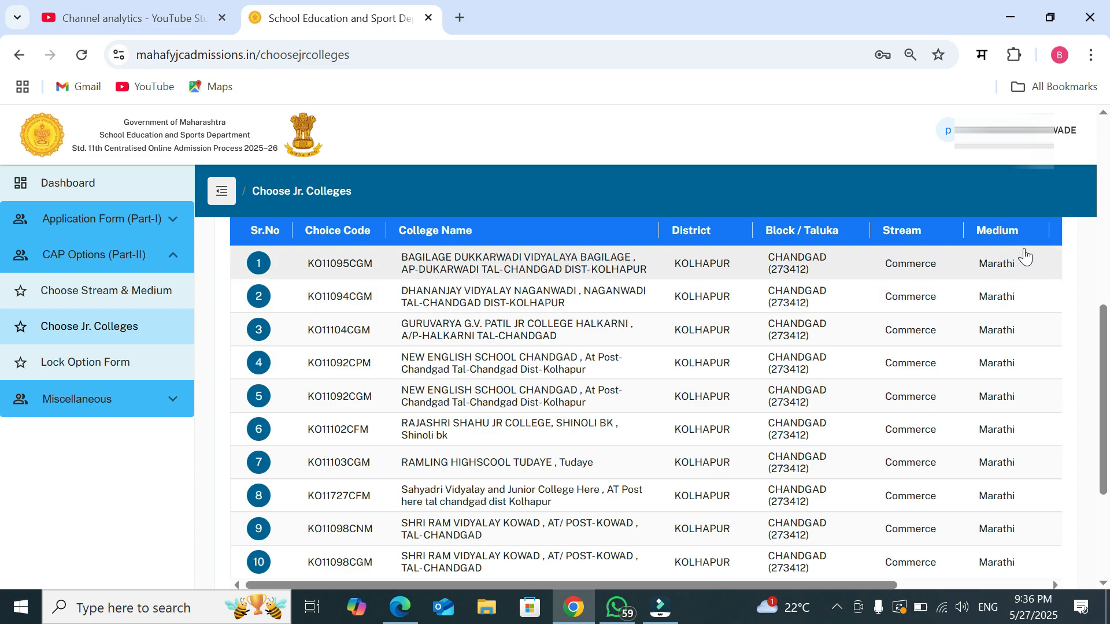
drag(873, 584, 1039, 572)
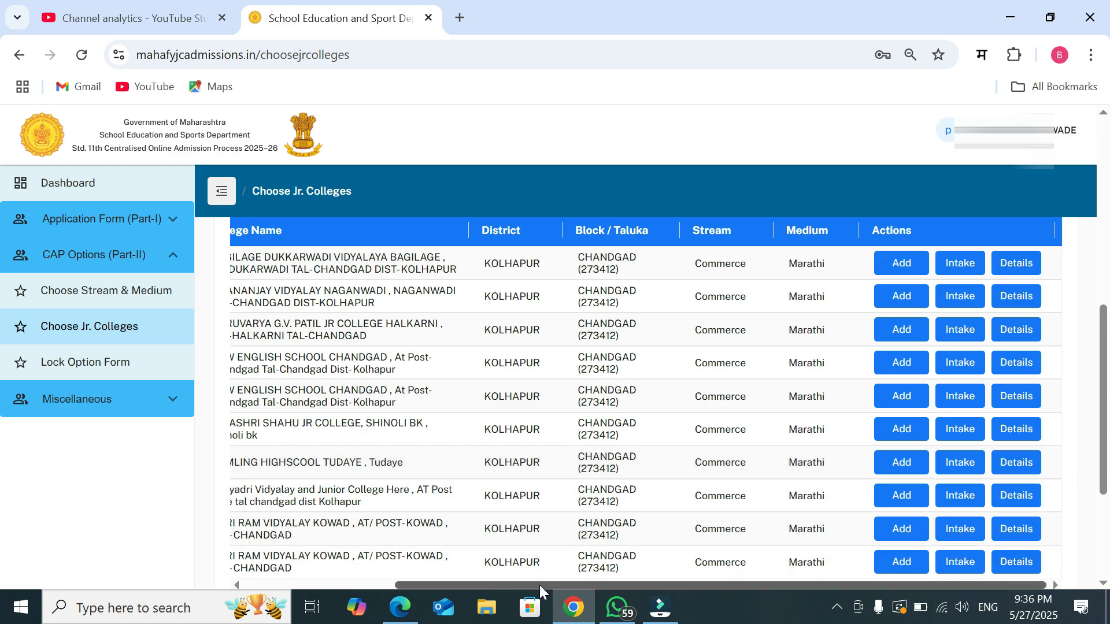
Search for junior colleges with stream status/management type Aided and review the resulting list and the selected preferences area.
scroll(539, 585, up, 5)
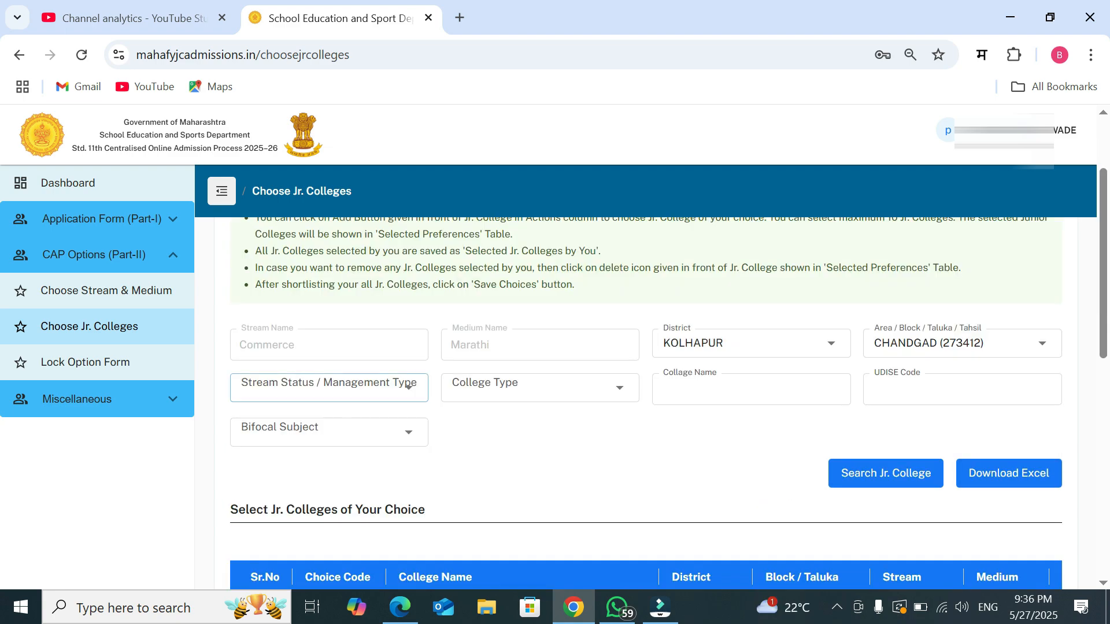
click(405, 387)
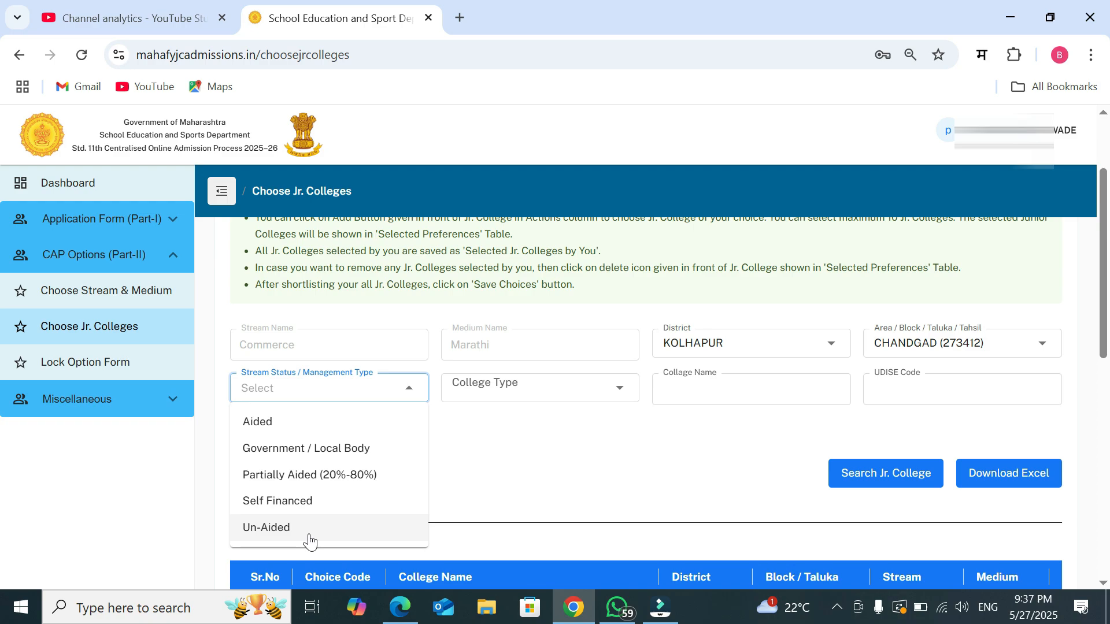
click(311, 424)
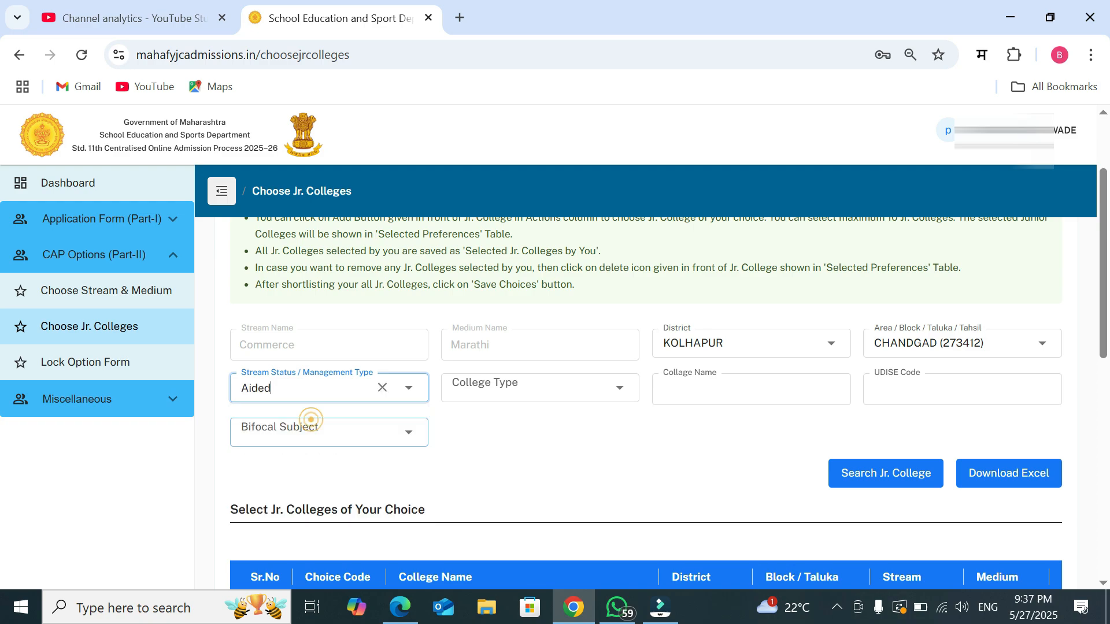
click(875, 475)
scroll(885, 478, down, 4)
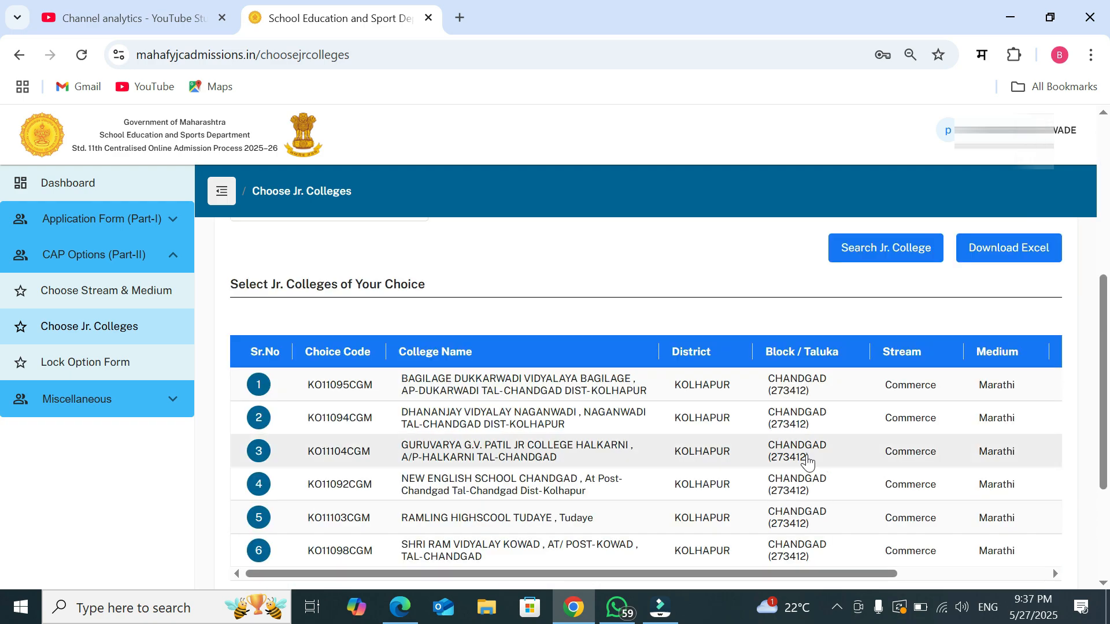
scroll(365, 491, down, 2)
scroll(449, 424, down, 1)
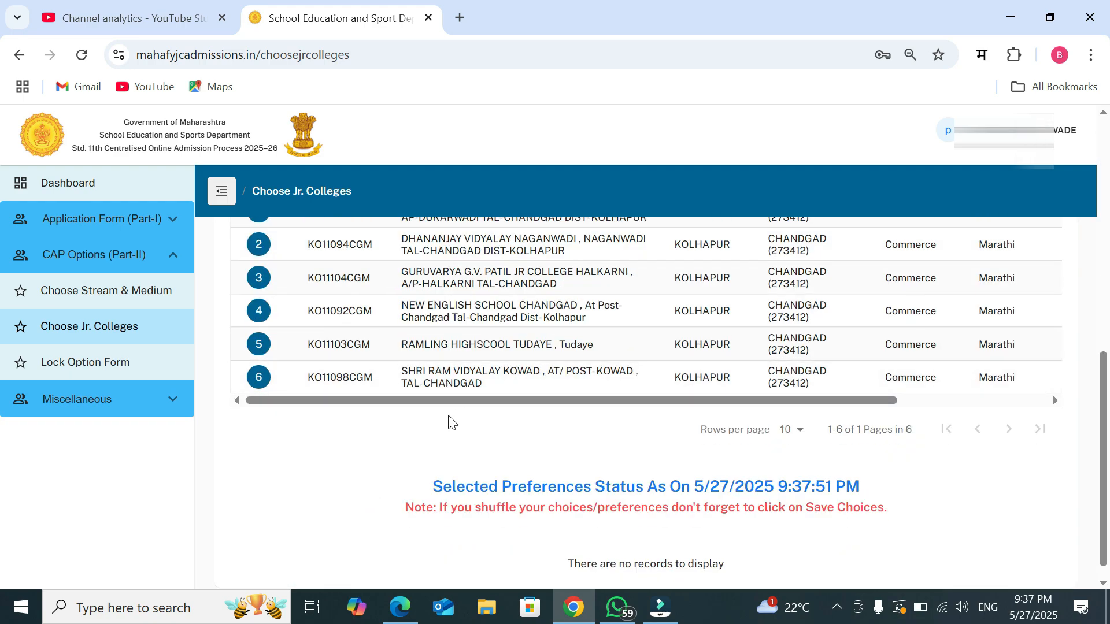
scroll(541, 423, up, 2)
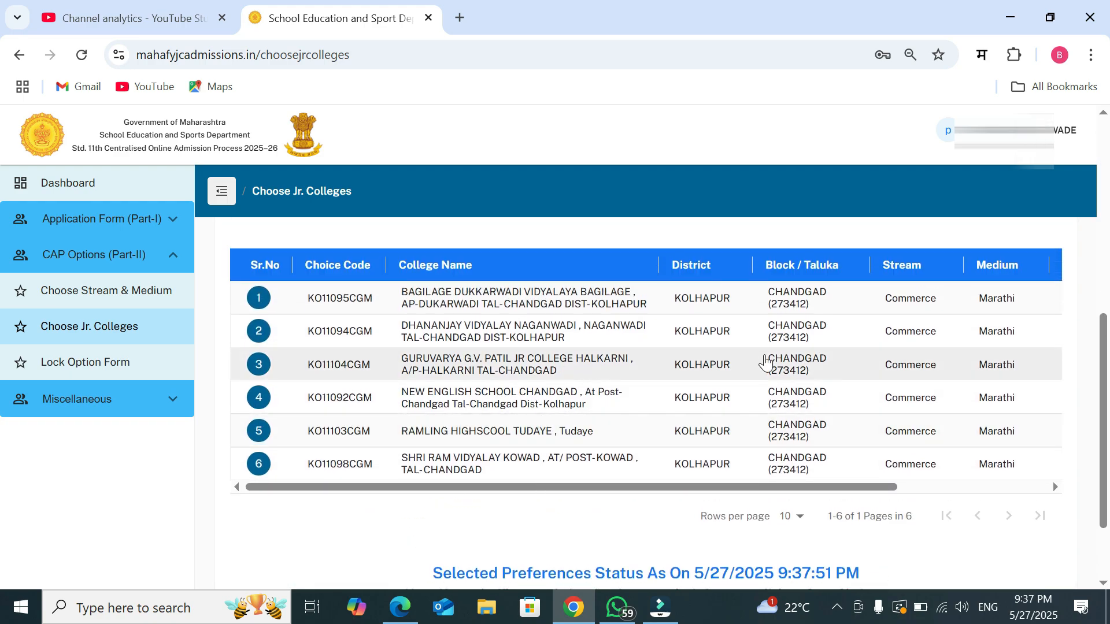
scroll(578, 376, up, 4)
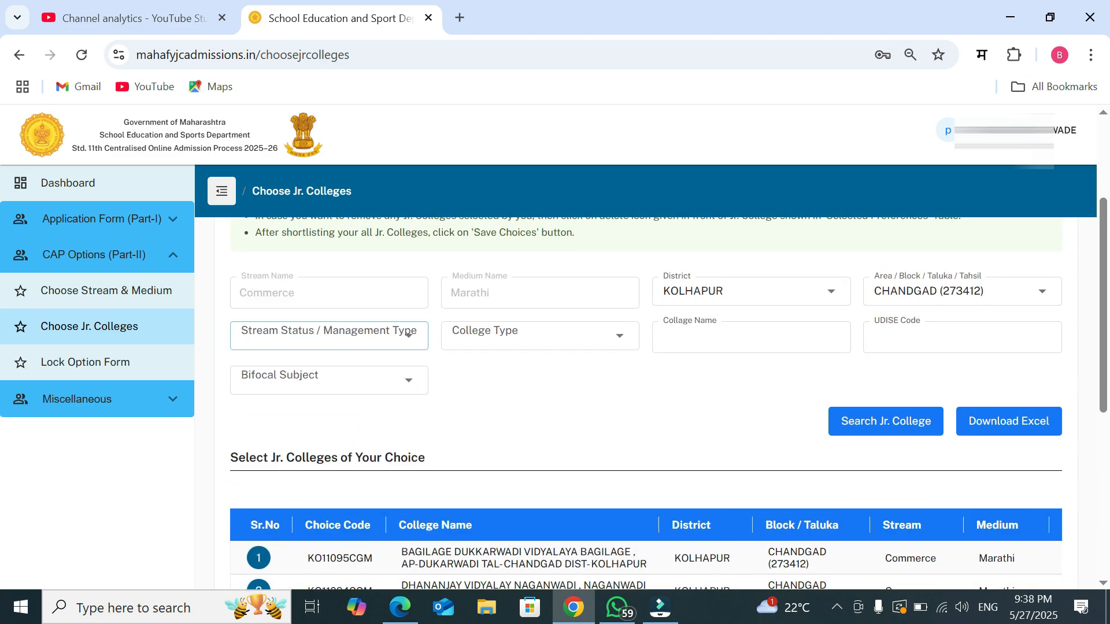
scroll(674, 462, down, 5)
scroll(324, 358, up, 5)
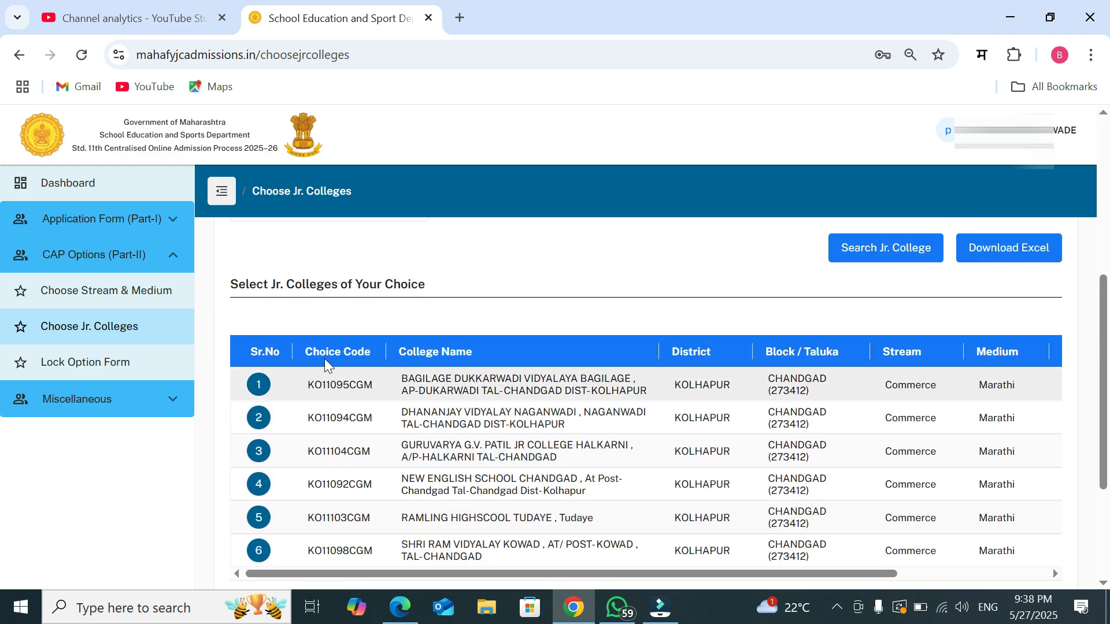
Search for junior colleges with stream status/management type Self Financed and view the list.
click(328, 336)
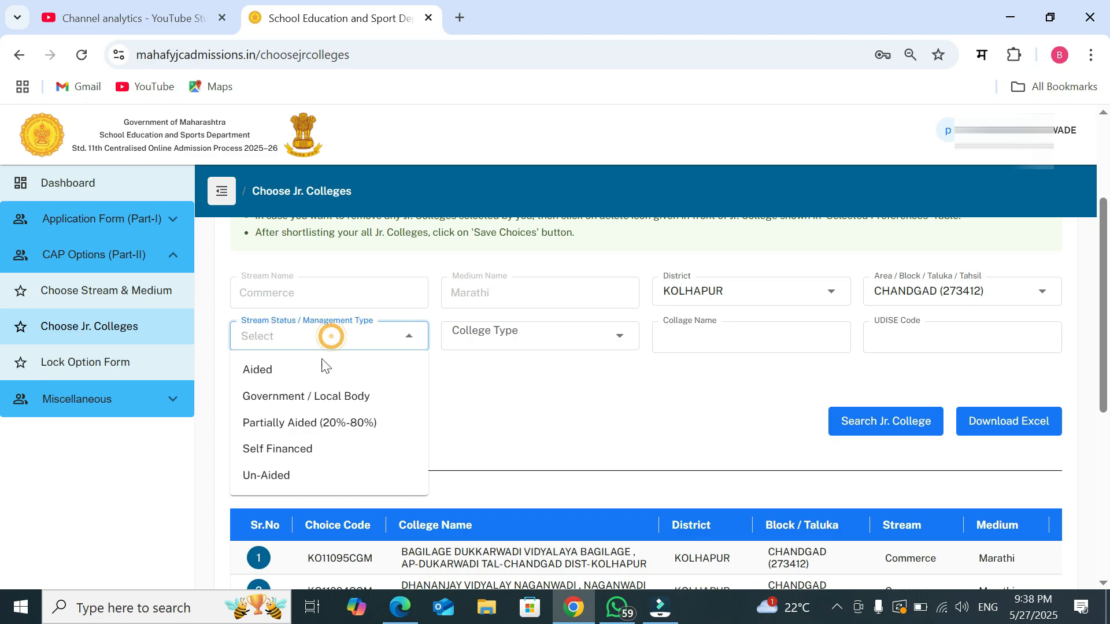
click(312, 449)
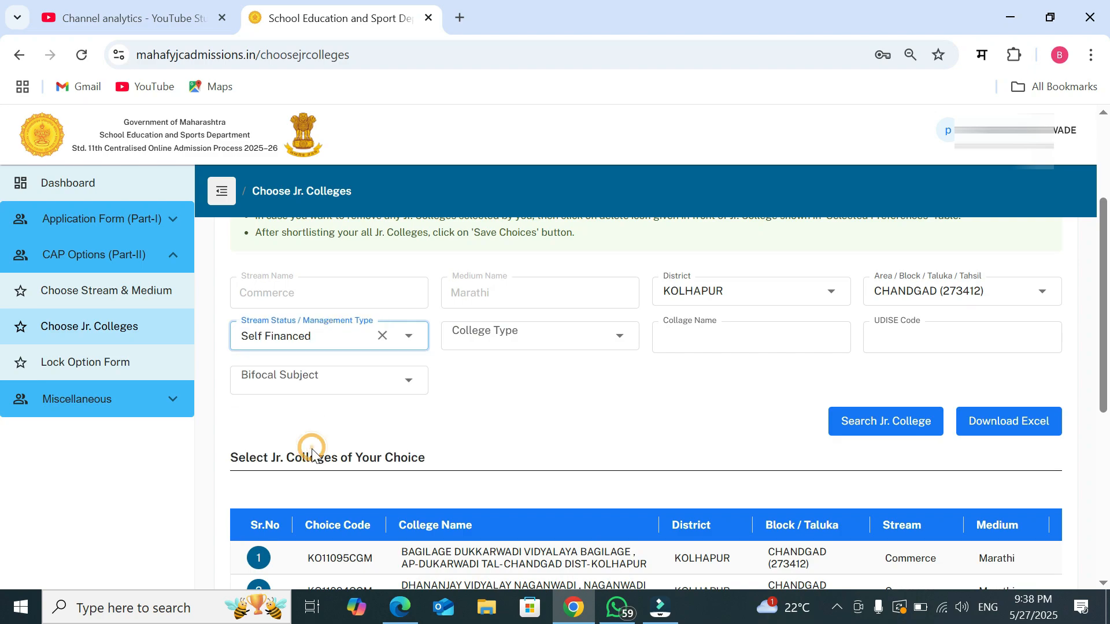
click(879, 420)
scroll(721, 483, down, 6)
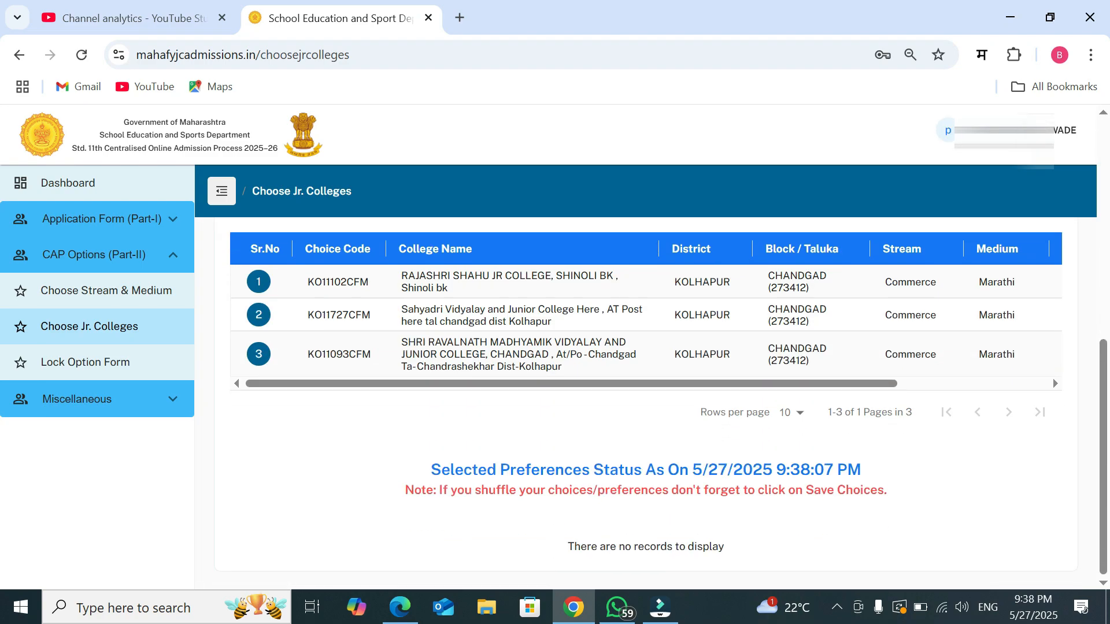
Set the stream status/management type back to Aided and search for the matching junior colleges.
scroll(649, 396, up, 1)
scroll(481, 393, up, 3)
scroll(481, 393, up, 3)
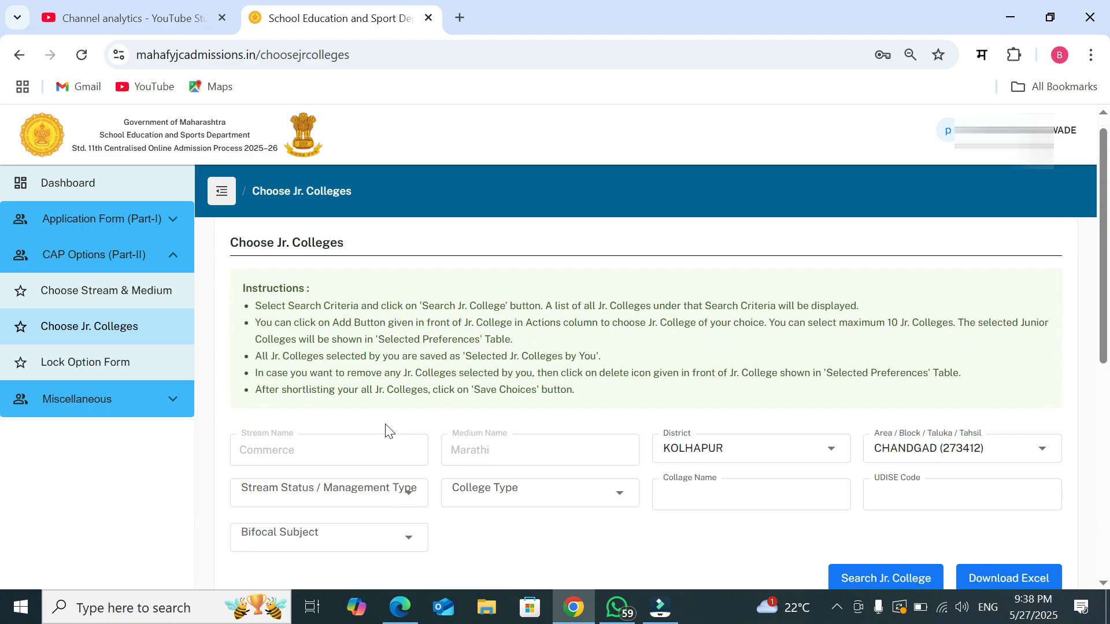
click(297, 405)
click(277, 438)
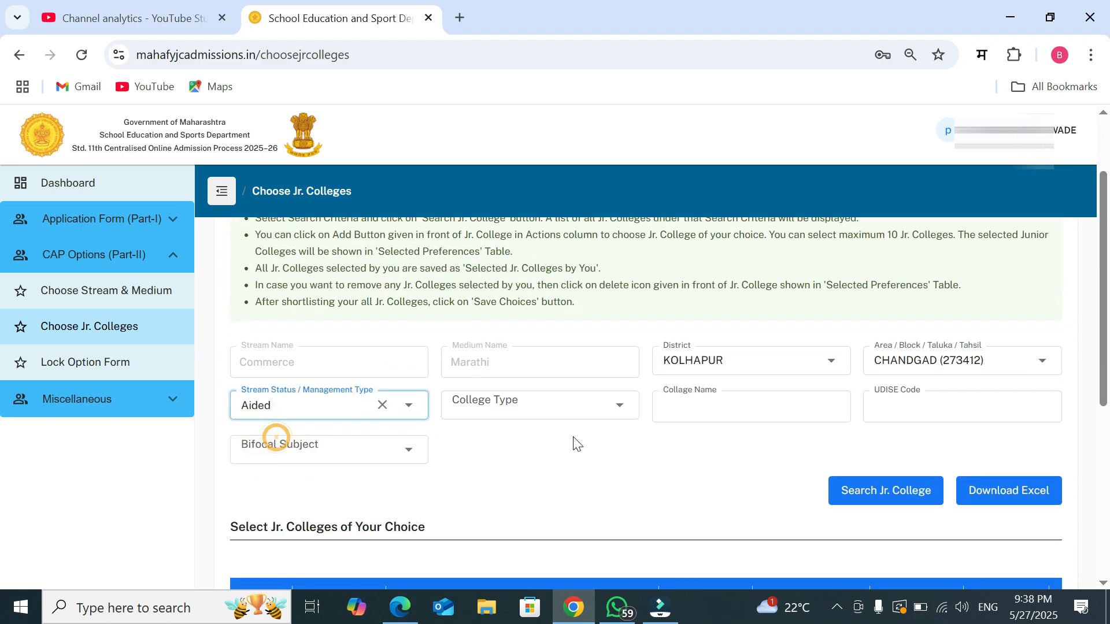
scroll(572, 443, down, 2)
click(927, 405)
scroll(854, 445, down, 6)
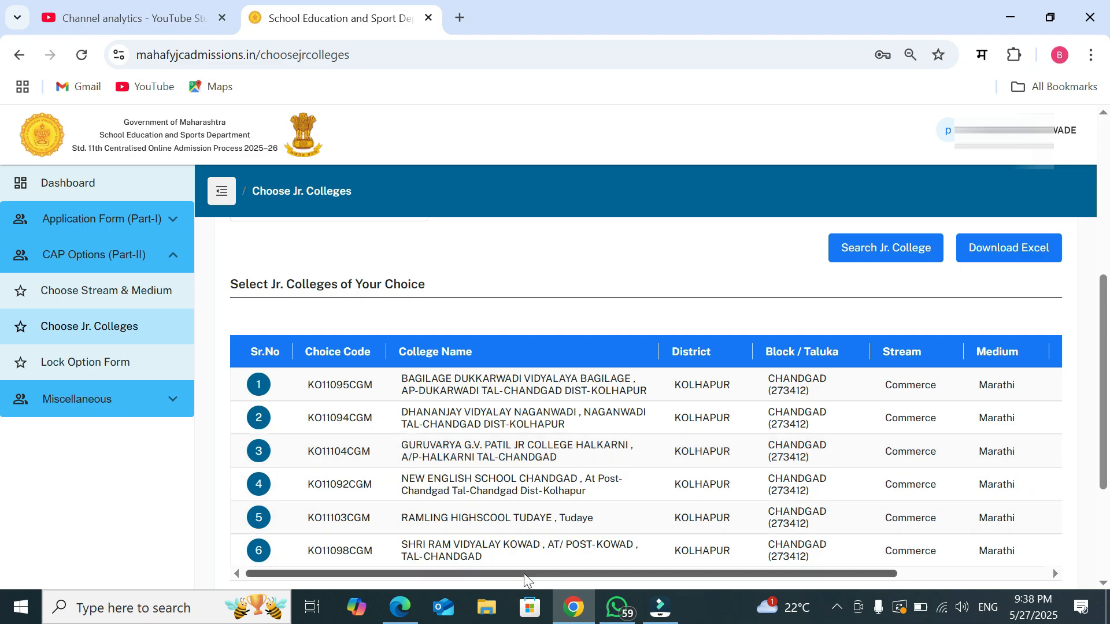
Add the Aided college NEW ENGLISH SCHOOL CHANDGAD (KO11092CGM) to the preferences and review its entry in the selected preferences table.
drag(530, 580, 682, 568)
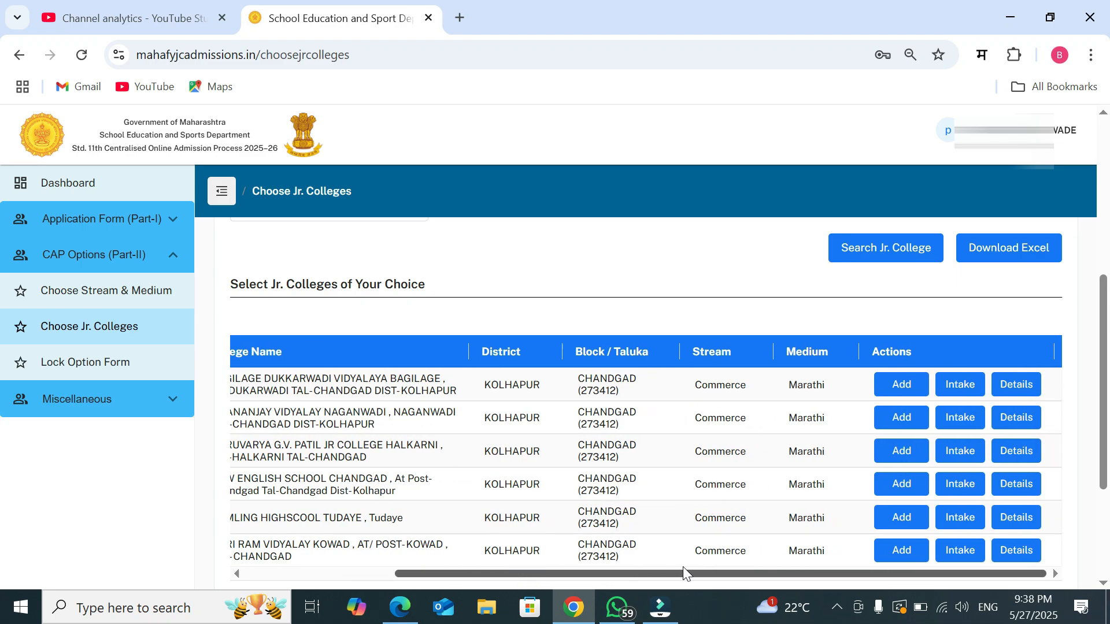
click(900, 498)
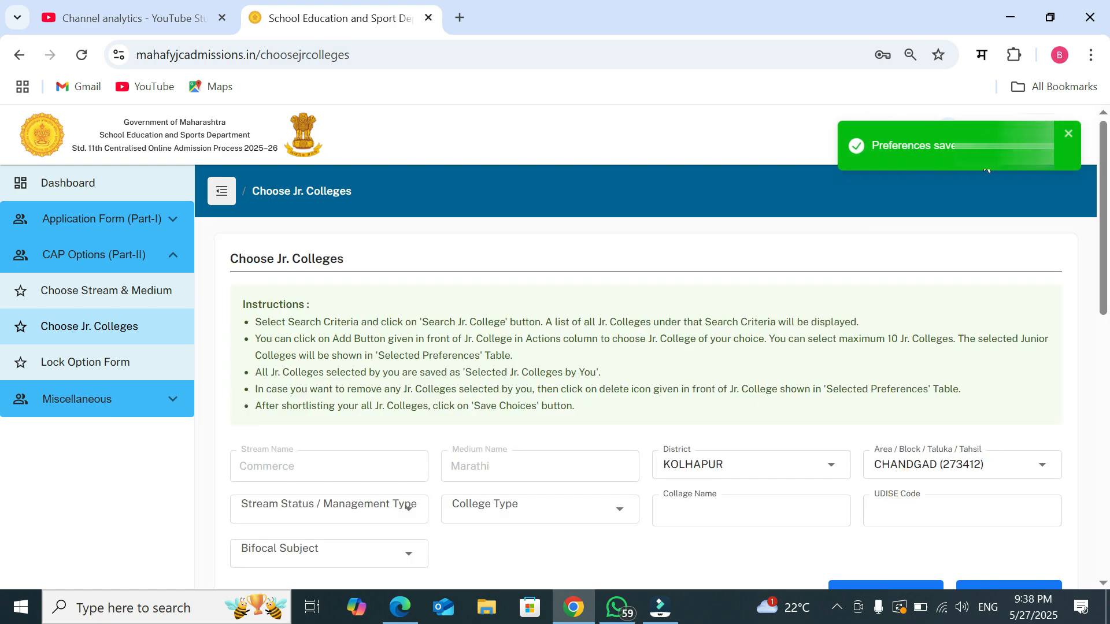
scroll(657, 422, down, 5)
scroll(637, 444, down, 5)
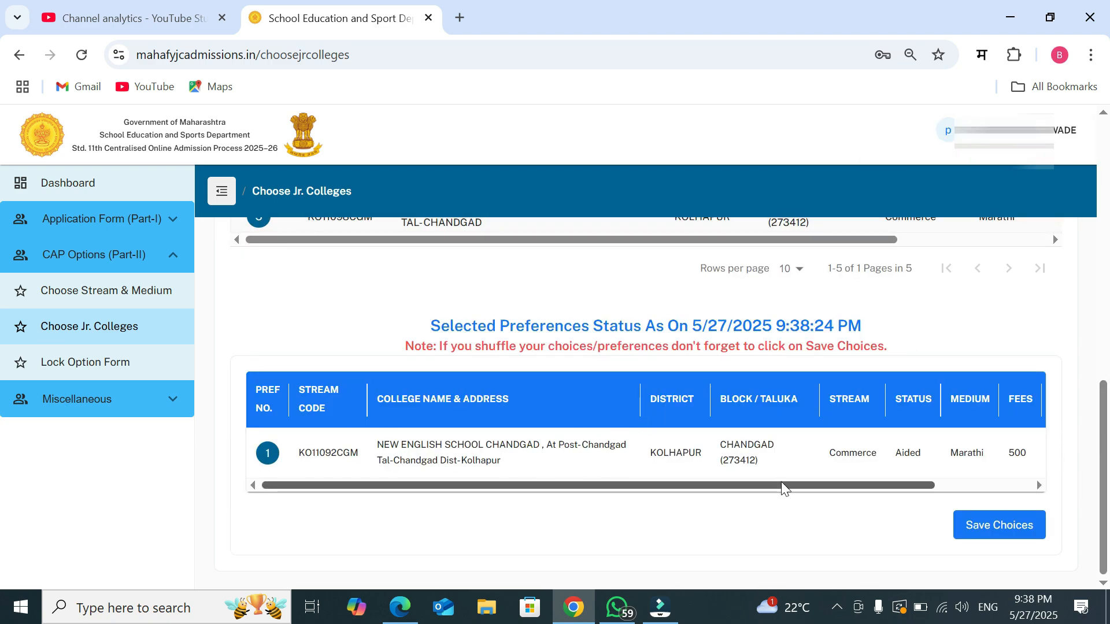
drag(783, 485, 931, 488)
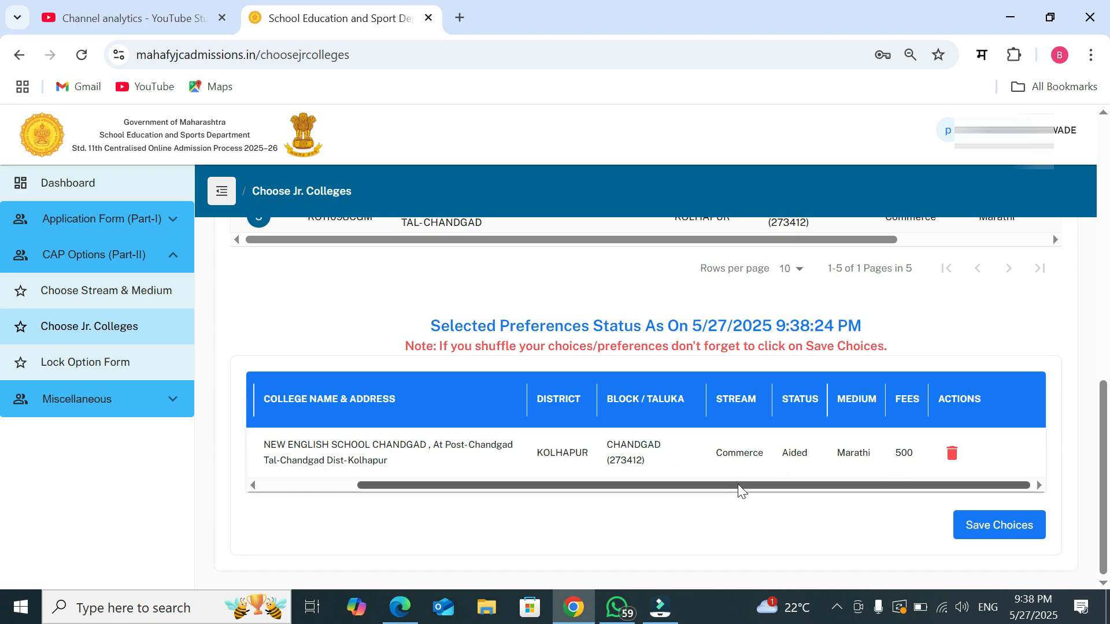
drag(722, 490, 416, 488)
Change the stream status/management type to Self Financed and search for further junior colleges to add.
scroll(364, 446, up, 7)
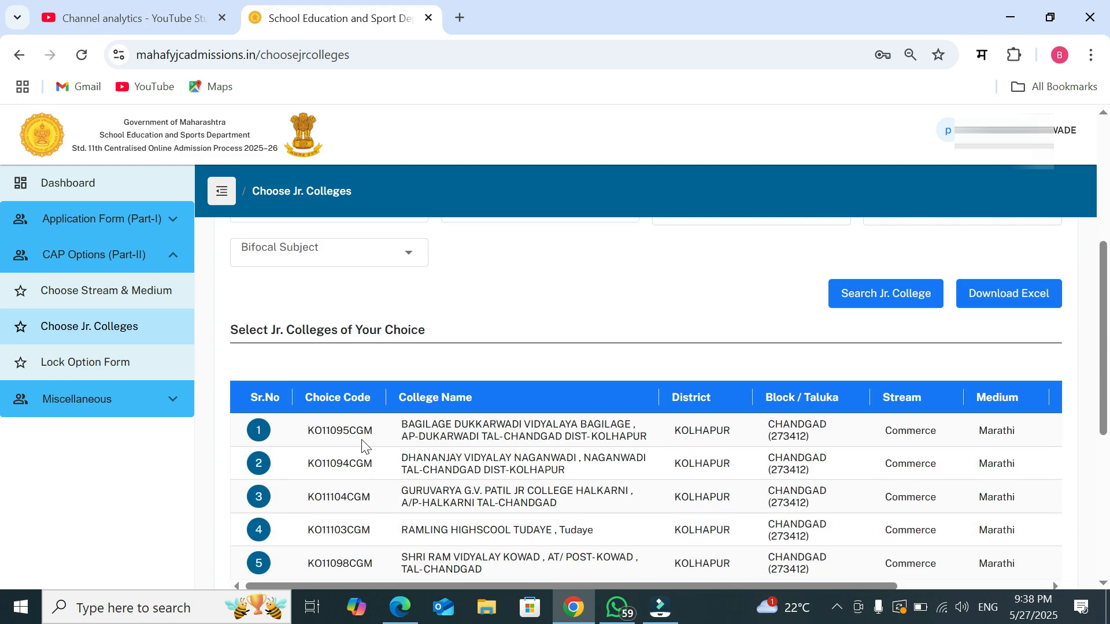
click(310, 292)
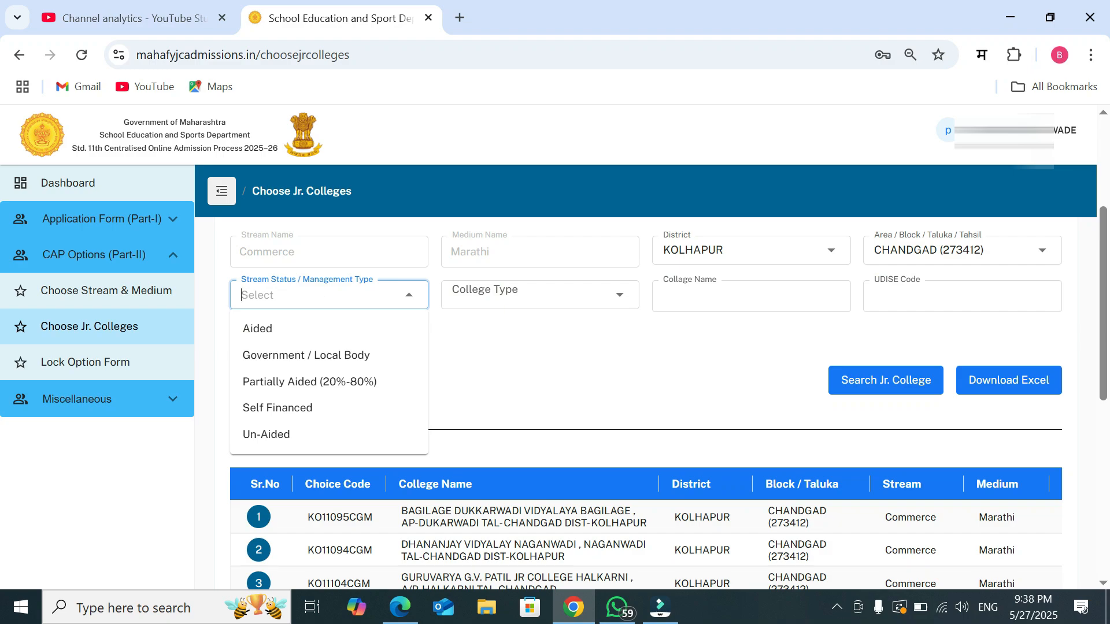
click(318, 409)
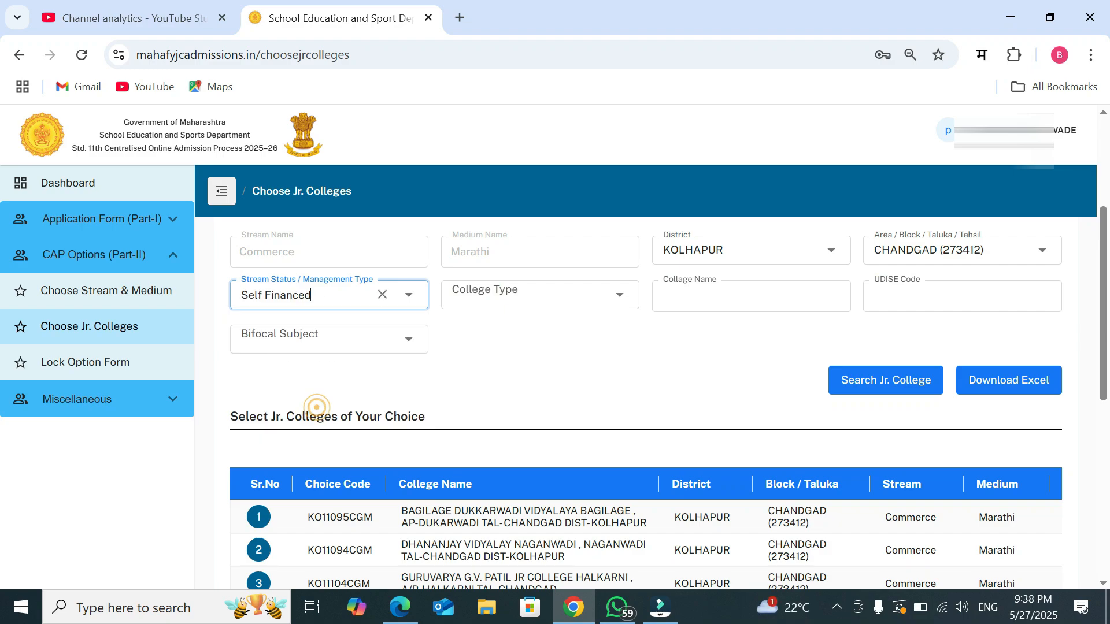
click(854, 382)
scroll(686, 461, down, 6)
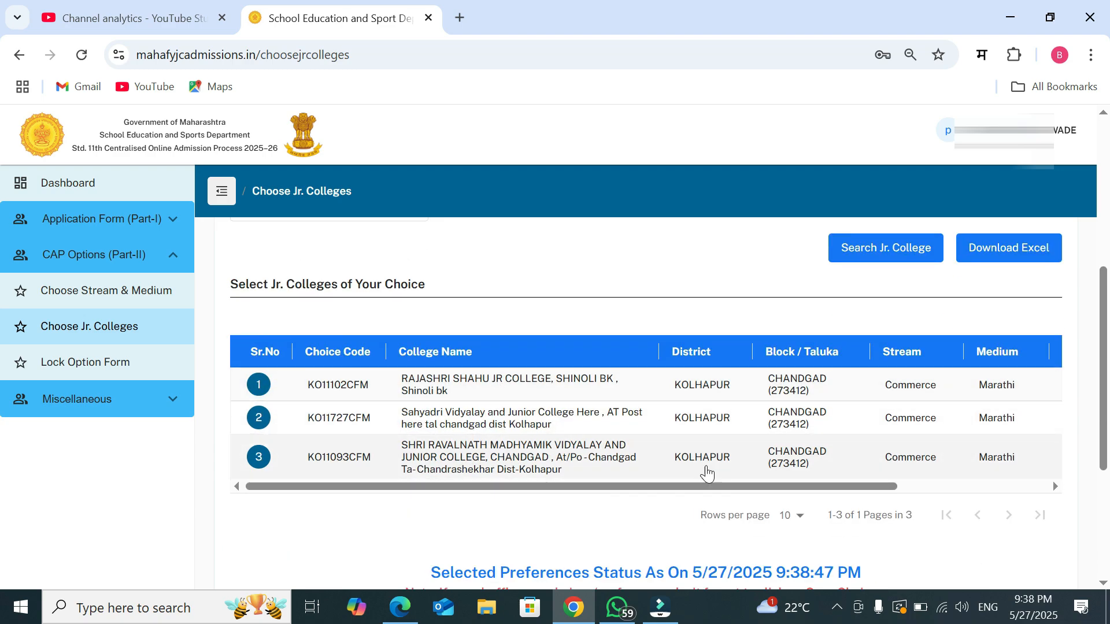
Add SHRI RAVALNATH MADHYAMIK VIDYALAY AND JUNIOR COLLEGE, CHANDGAD (KO11093CFM) to the preferences and review the selected preferences table.
drag(858, 492, 954, 488)
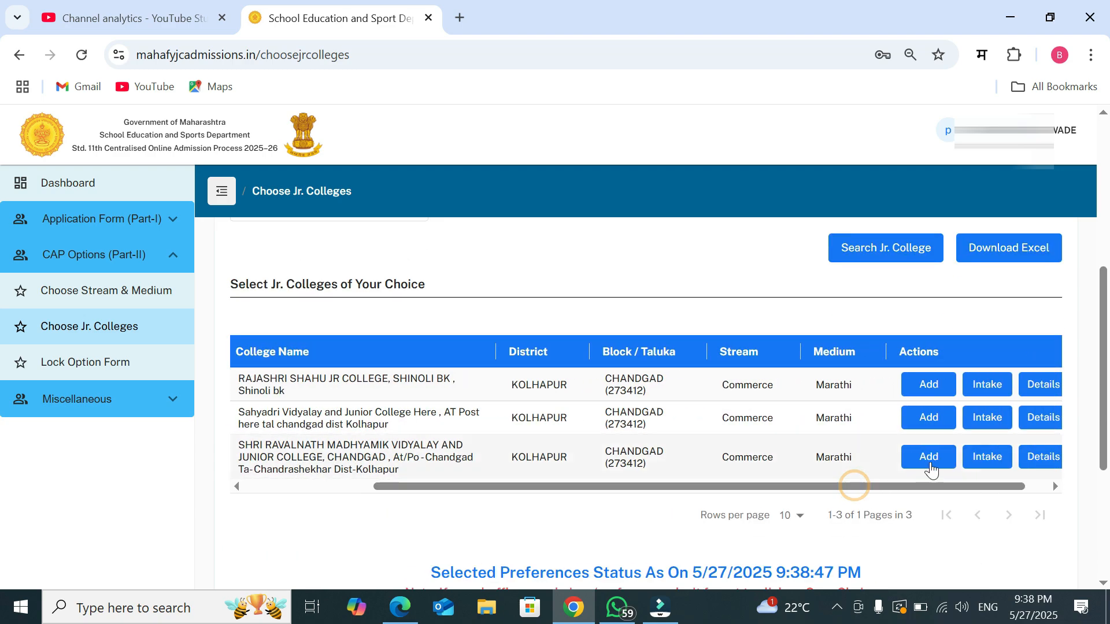
click(927, 459)
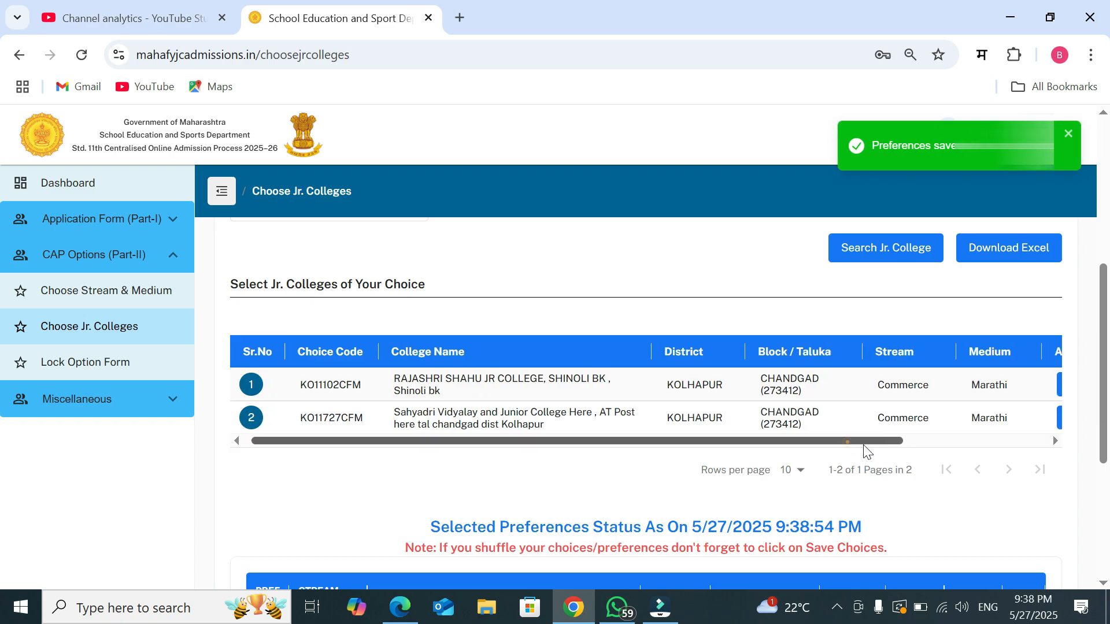
drag(868, 443, 996, 444)
scroll(979, 448, down, 5)
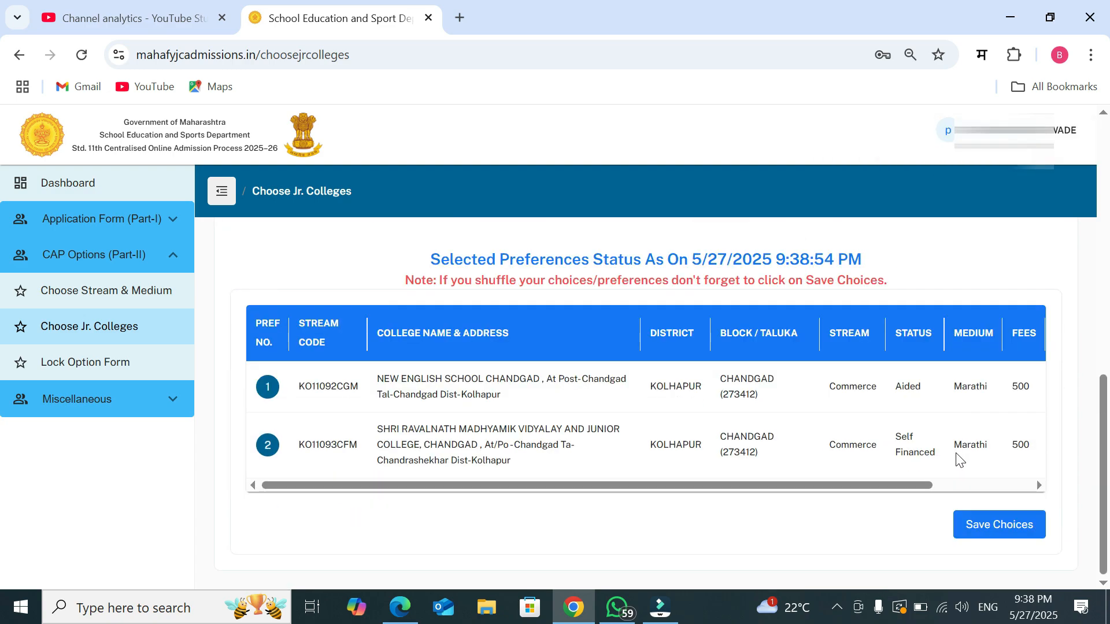
drag(900, 487, 1041, 478)
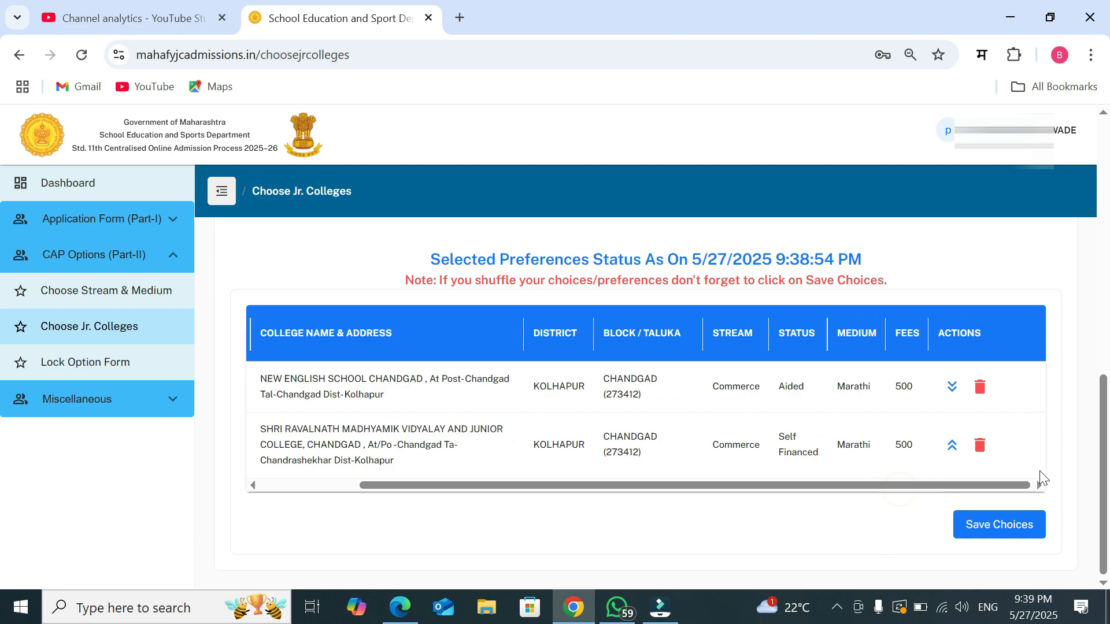
drag(748, 488, 575, 492)
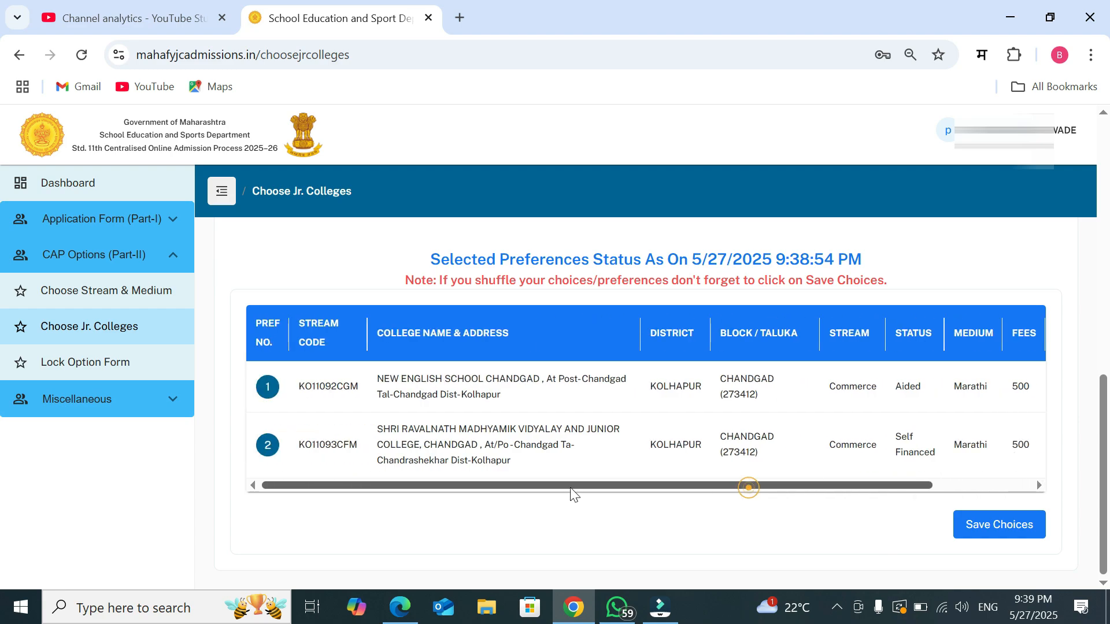
Search for junior colleges with stream status/management type Government / Local Body.
scroll(464, 448, up, 5)
scroll(464, 449, up, 3)
click(323, 413)
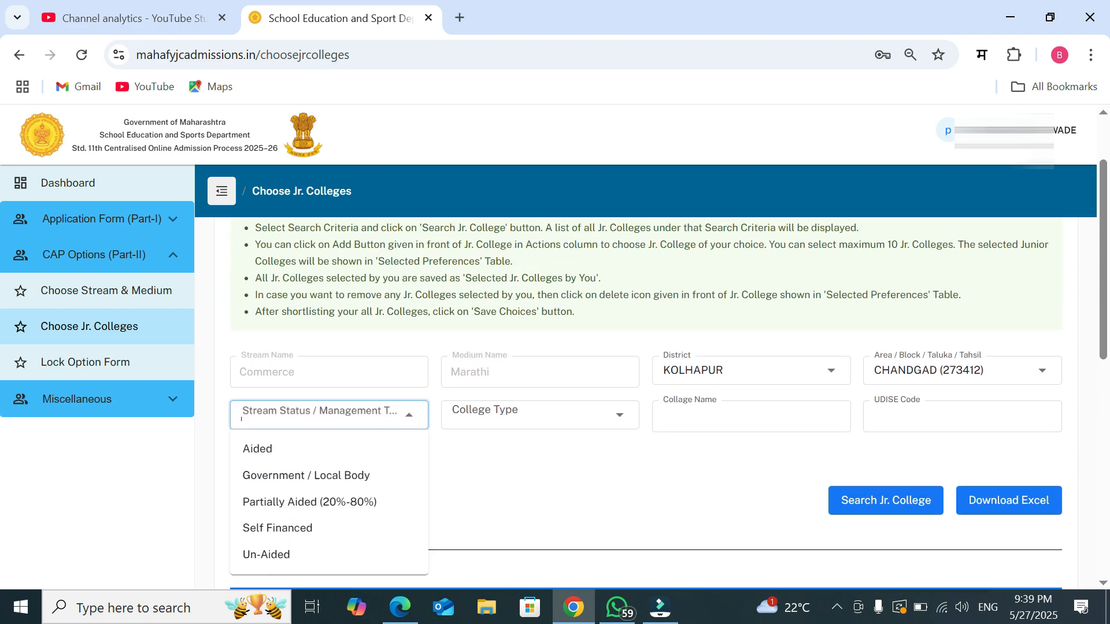
click(323, 481)
click(879, 497)
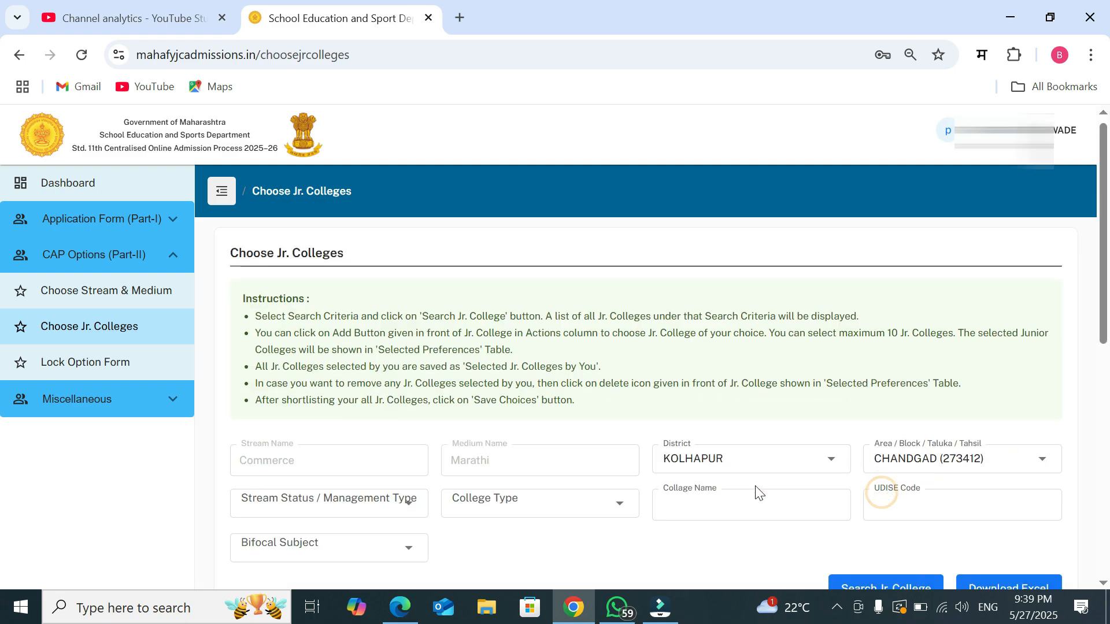
Search for junior colleges with stream status/management type Un-Aided in the CHANDGAD block of KOLHAPUR.
scroll(910, 473, down, 3)
scroll(521, 454, up, 1)
click(354, 343)
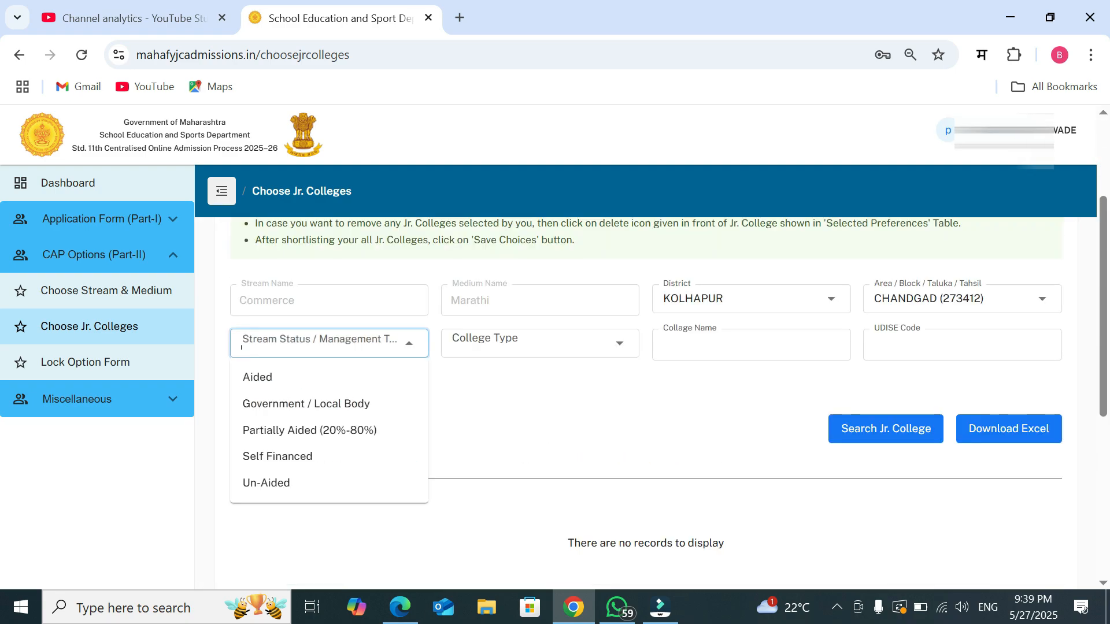
click(305, 485)
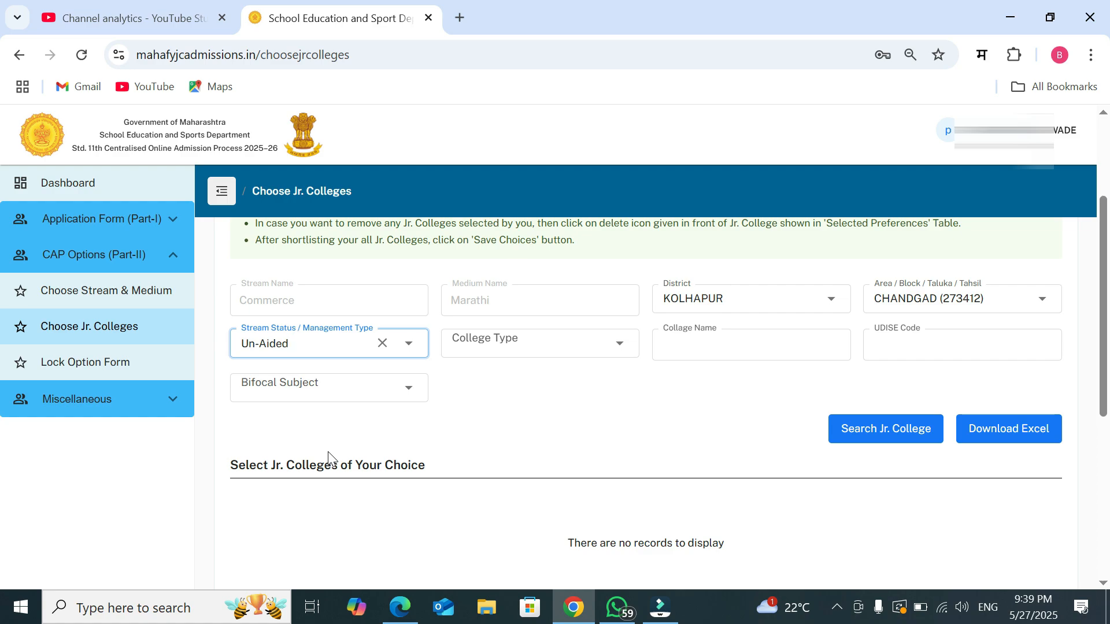
click(884, 429)
scroll(722, 439, down, 4)
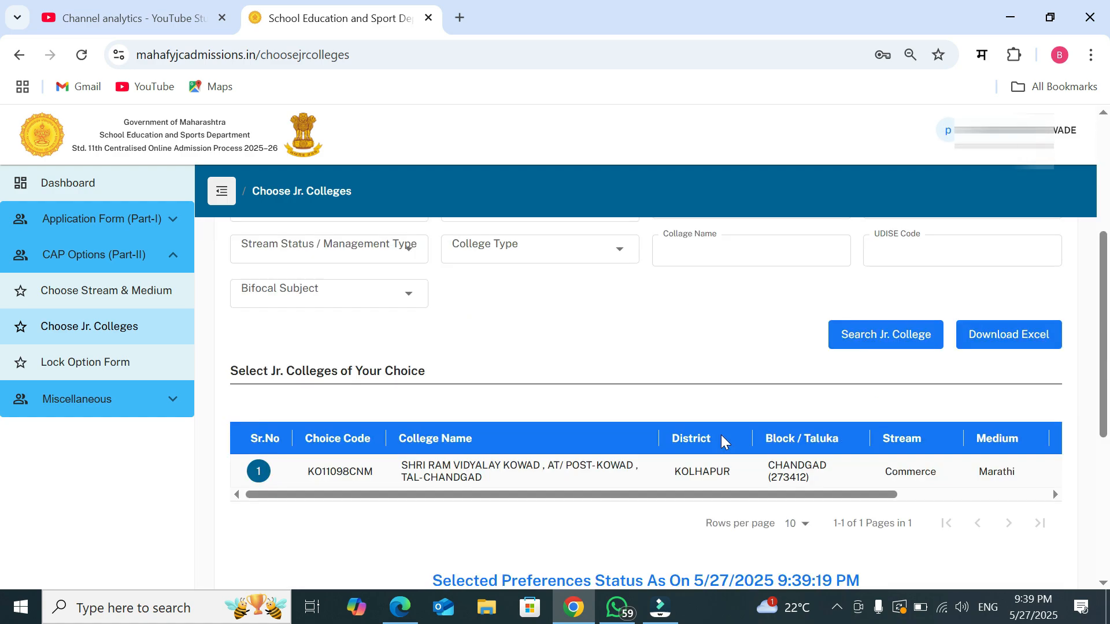
Add the Un-Aided college SHRI RAM VIDYALAY KOWAD (KO11098CNM) to the preferences and delete it again from the selected preferences table.
scroll(722, 442, down, 3)
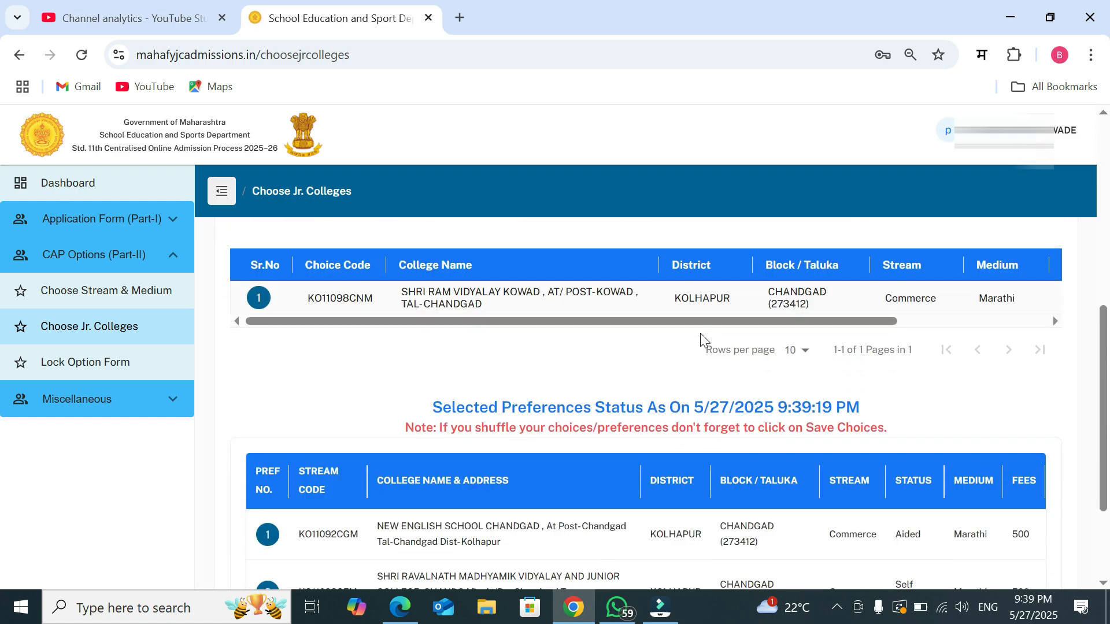
drag(700, 323, 922, 350)
click(900, 297)
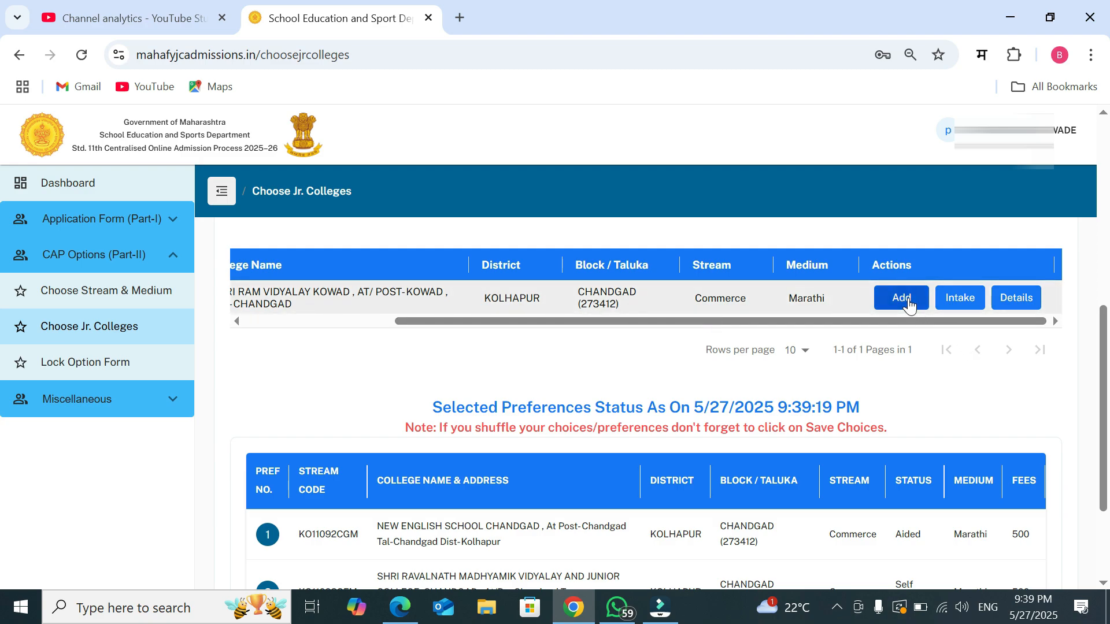
scroll(891, 408, down, 10)
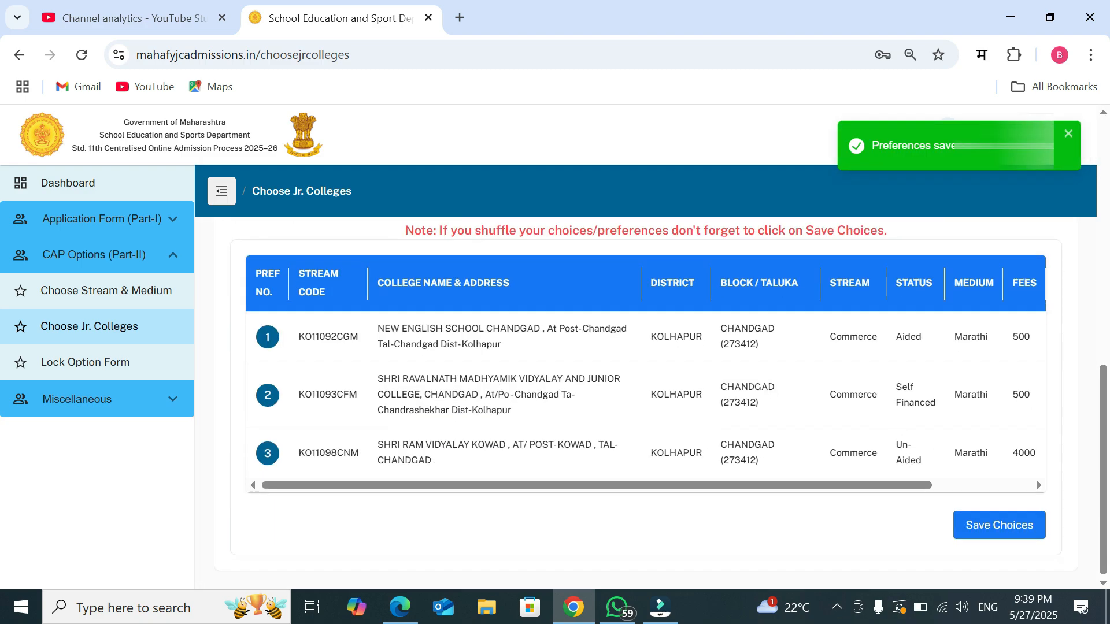
drag(866, 481, 964, 481)
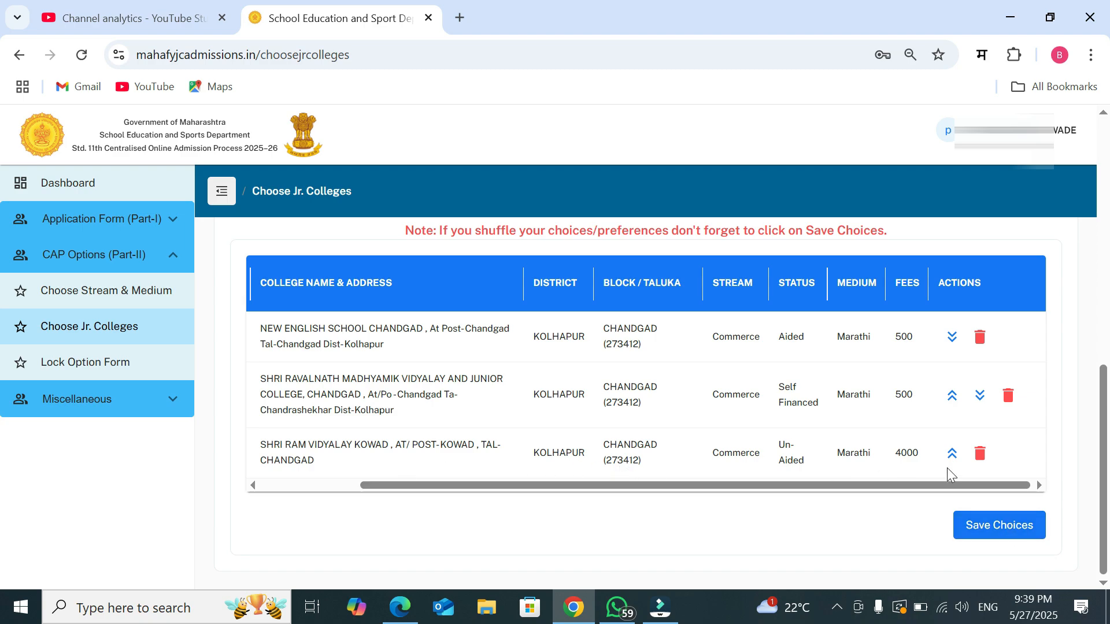
click(983, 462)
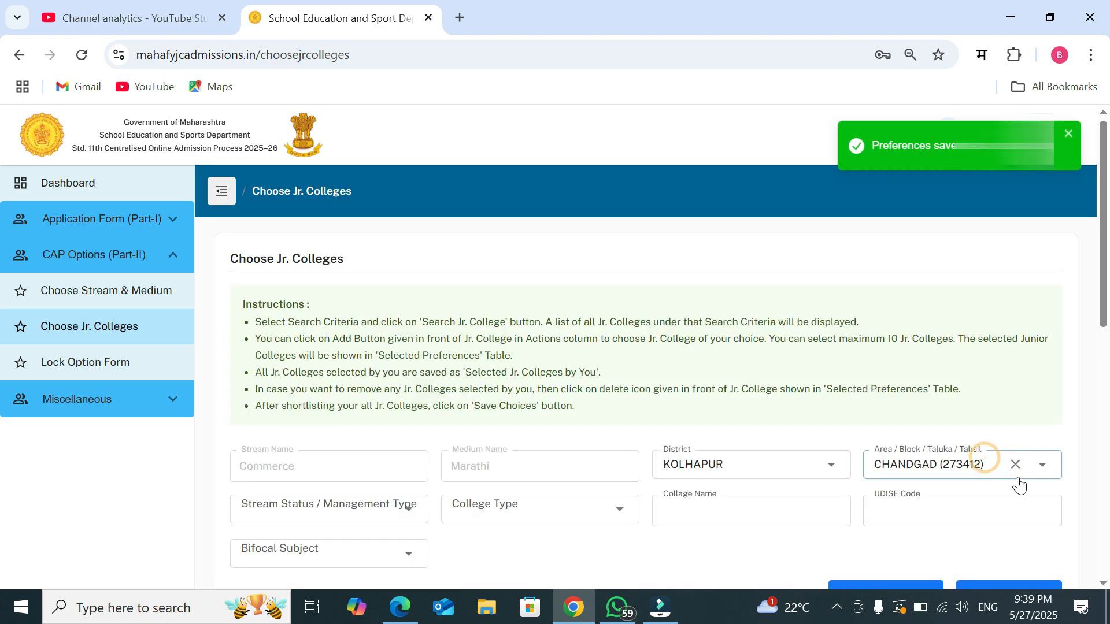
Delete SHRI RAVALNATH MADHYAMIK VIDYALAY AND JUNIOR COLLEGE, CHANDGAD (KO11093CFM) from the selected preferences table.
scroll(1021, 487, down, 5)
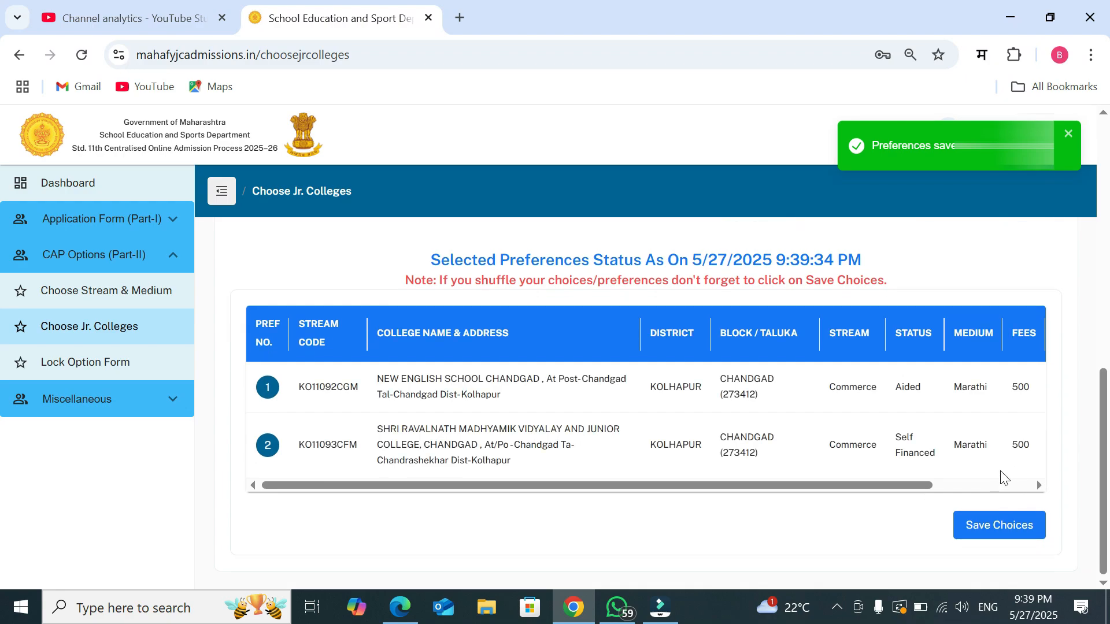
drag(925, 487, 1023, 488)
click(978, 449)
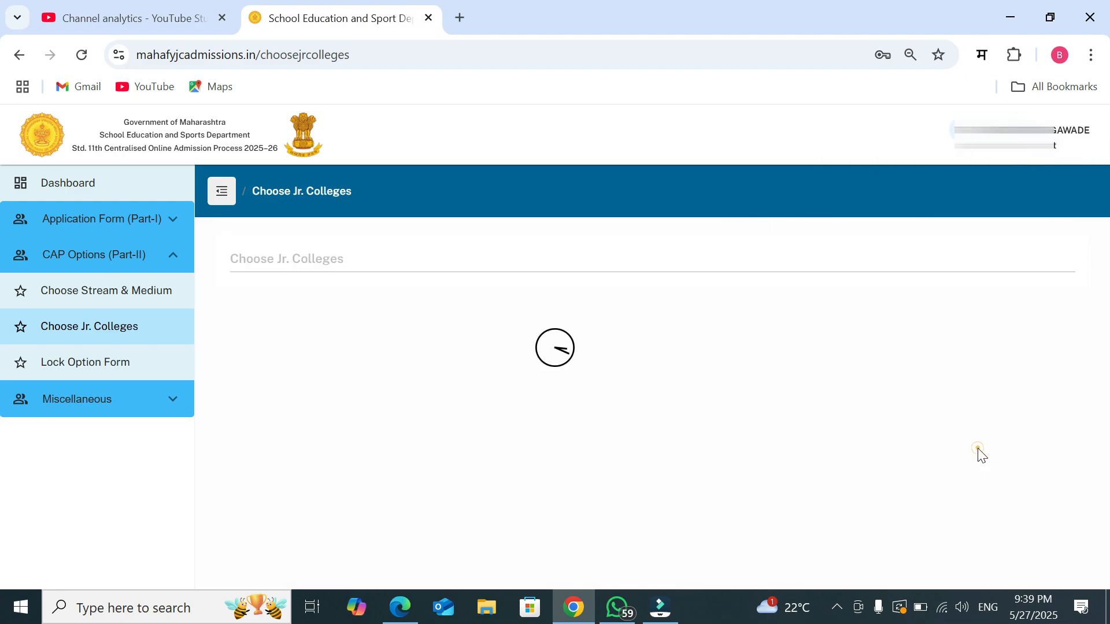
scroll(272, 466, down, 3)
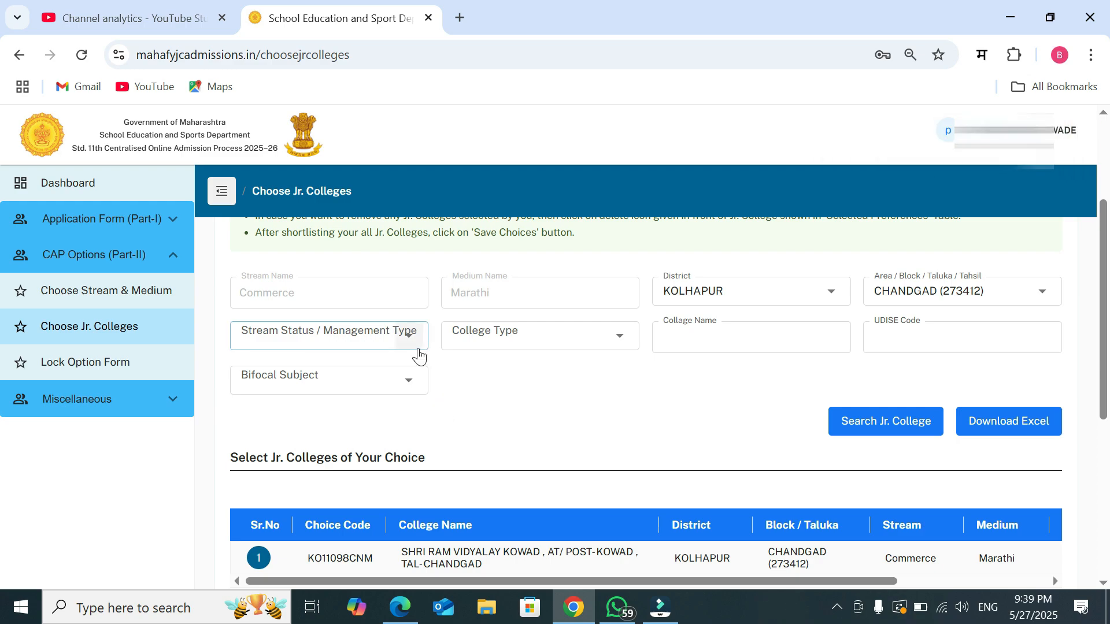
click(419, 351)
click(630, 439)
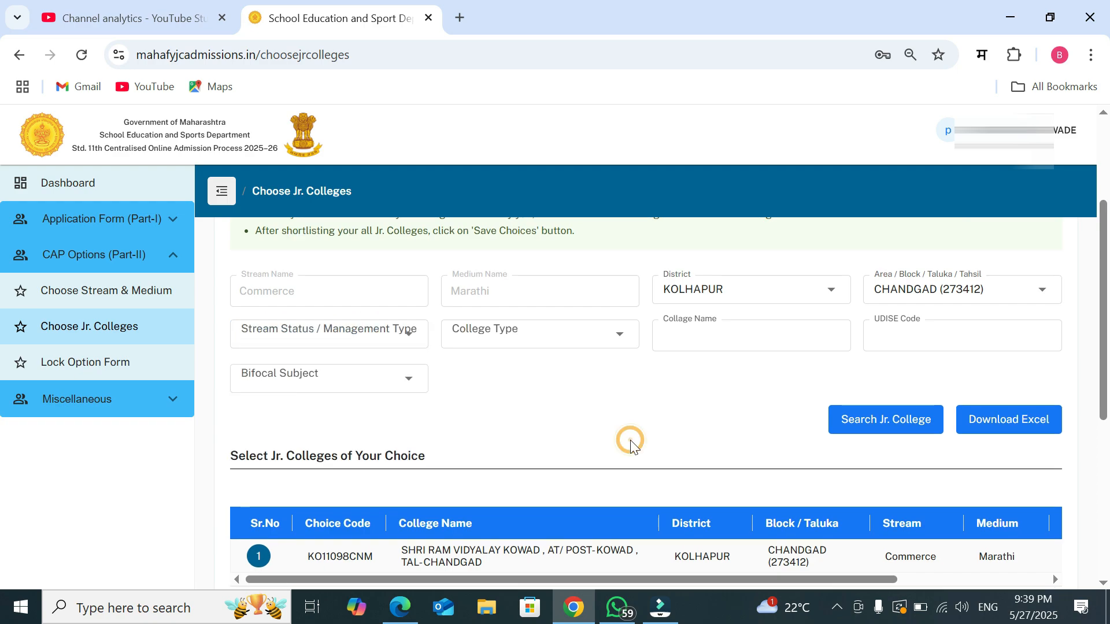
Add SHRI RAM VIDYALAY KOWAD (KO11098CNM) from the search results to the preferences once more and review the selected preferences table.
scroll(630, 439, down, 5)
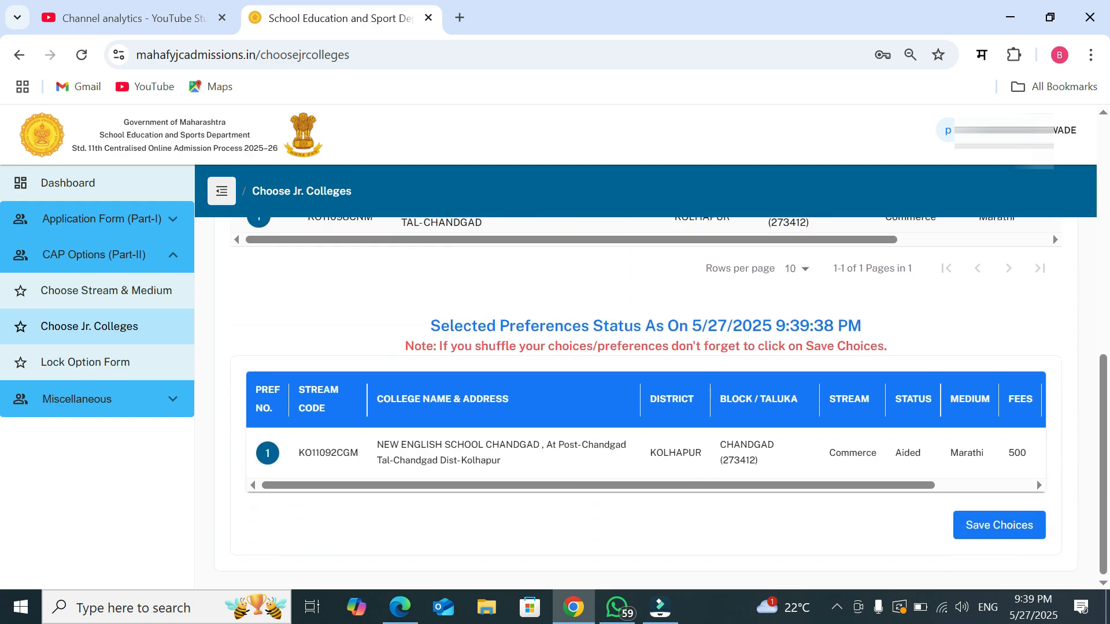
scroll(448, 444, up, 3)
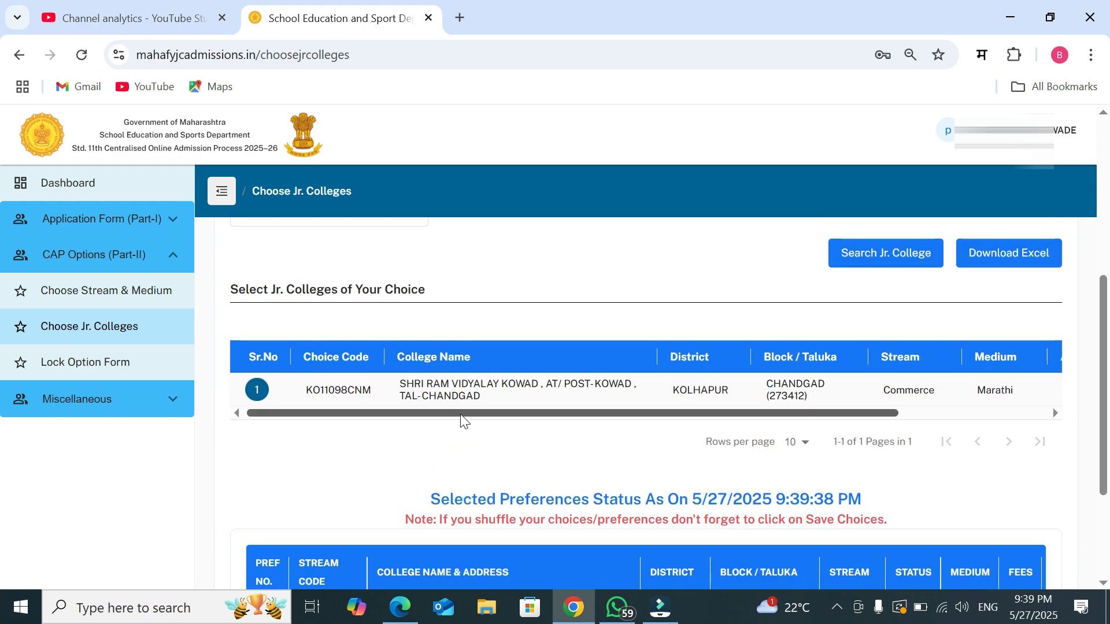
drag(462, 413, 630, 414)
click(893, 390)
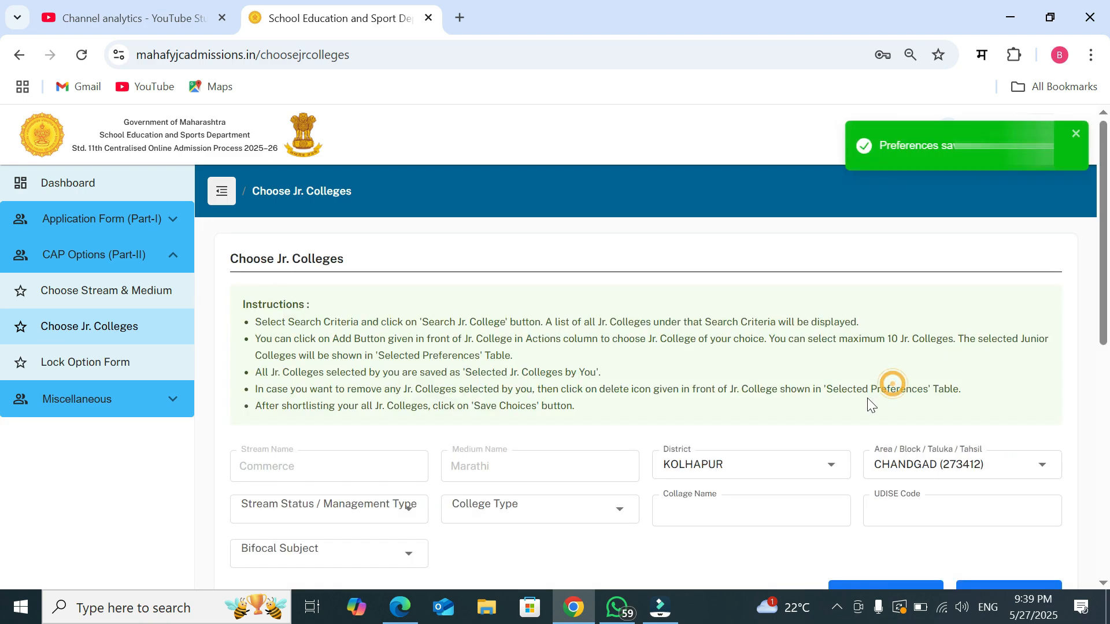
scroll(868, 400, down, 9)
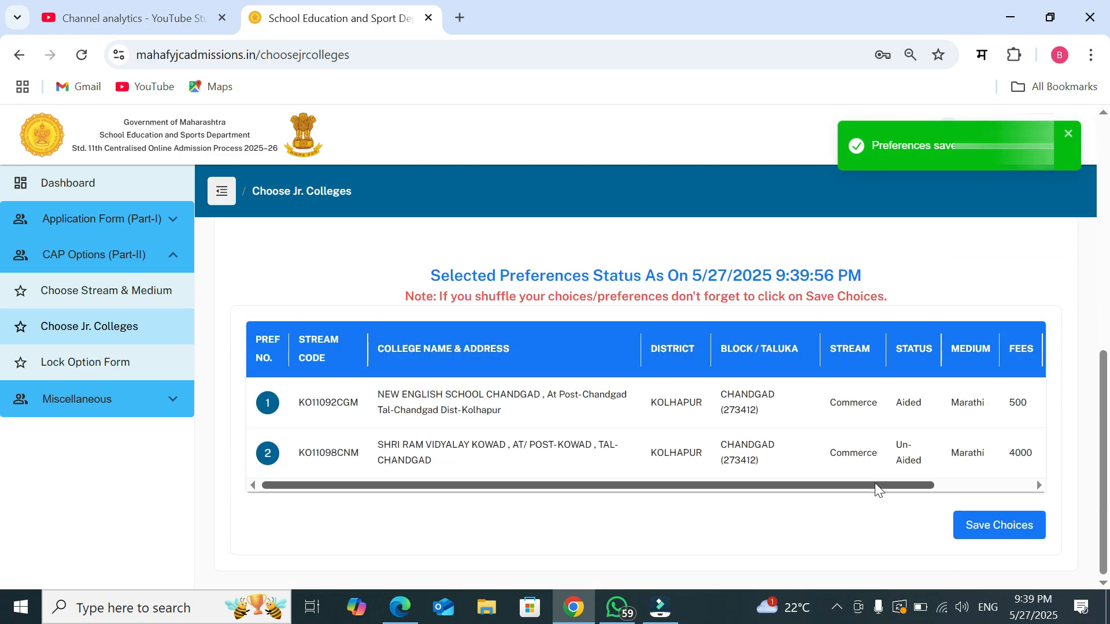
Review the status, fees and actions of the selected preferences and delete the entry SHRI RAM VIDYALAY KOWAD (KO11098CNM).
drag(633, 486, 910, 483)
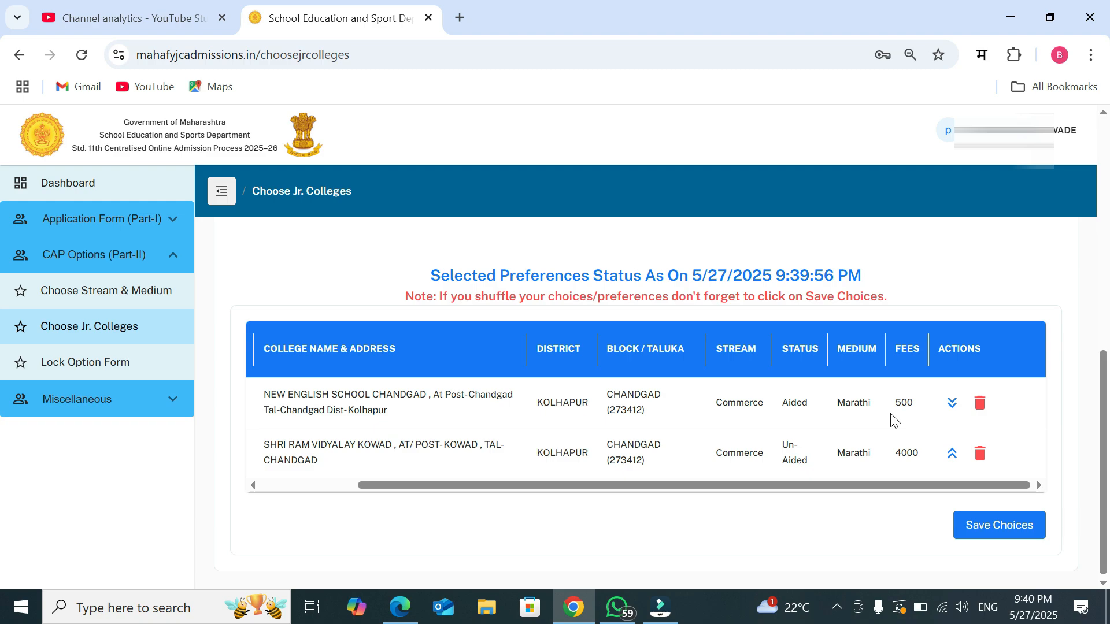
drag(835, 483, 738, 487)
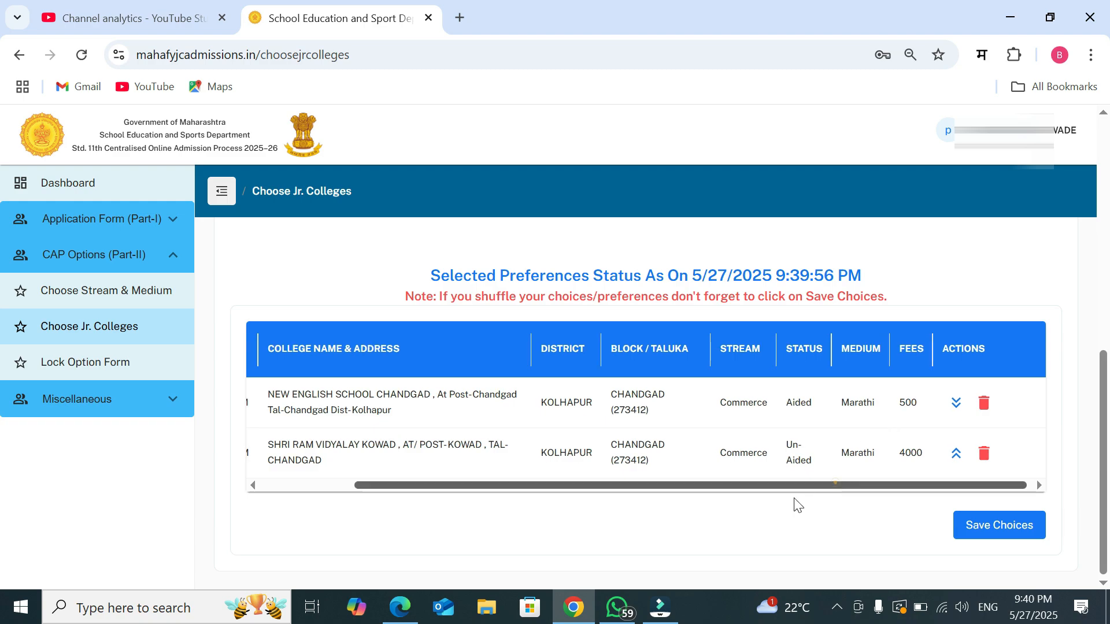
drag(624, 529, 886, 517)
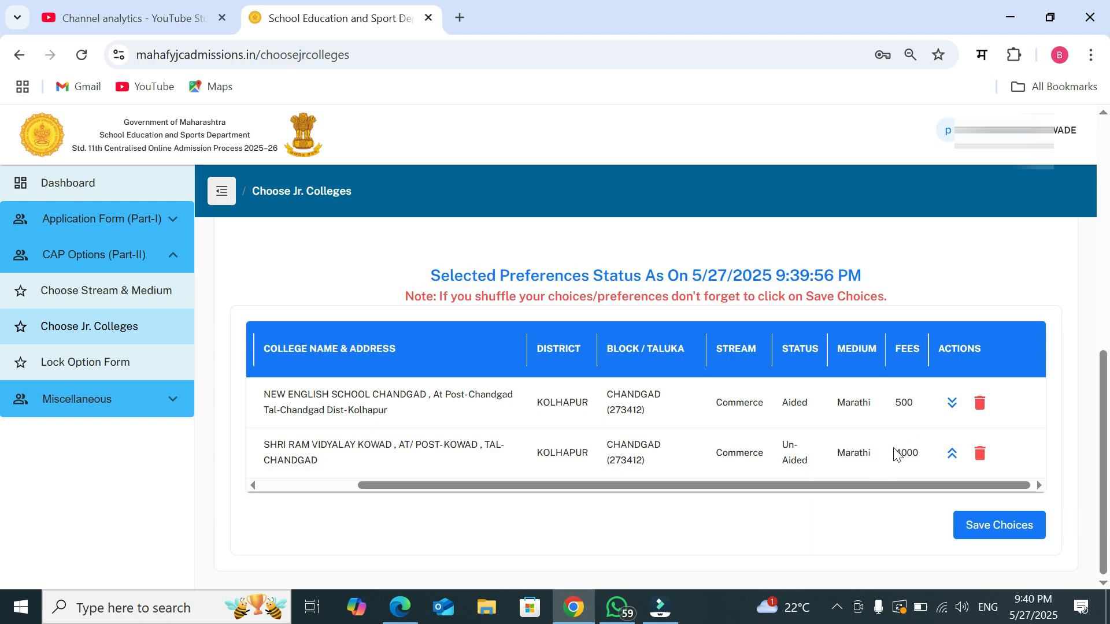
drag(853, 486, 934, 468)
click(979, 455)
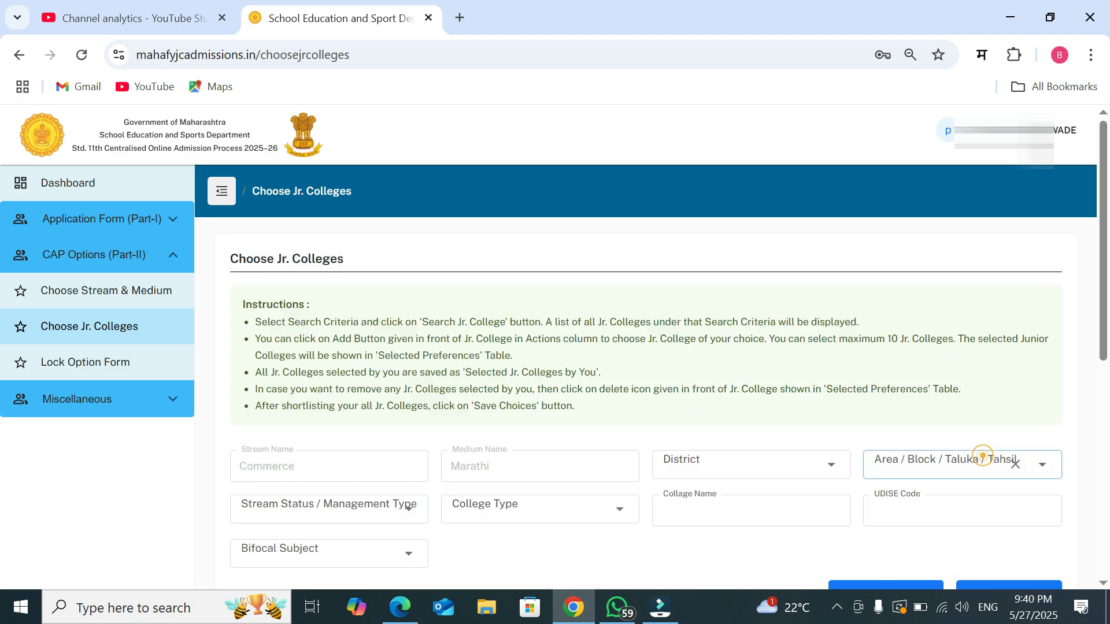
scroll(792, 486, down, 4)
scroll(788, 481, down, 3)
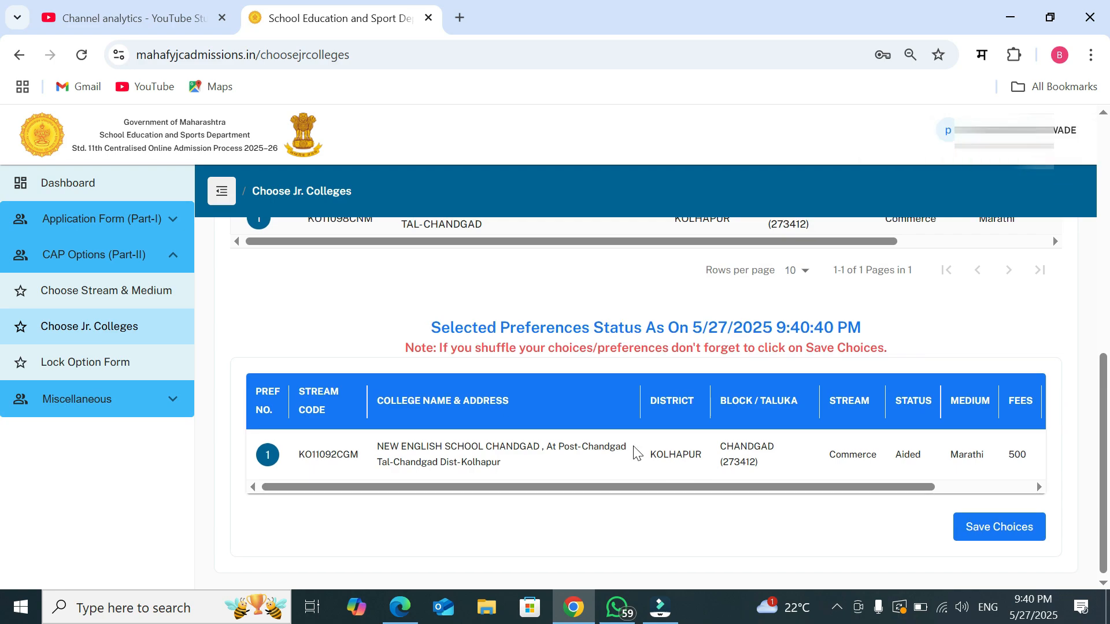
Save the college choices with NEW ENGLISH SCHOOL CHANDGAD (KO11092CGM) as the only preference.
scroll(636, 454, up, 5)
scroll(632, 448, down, 5)
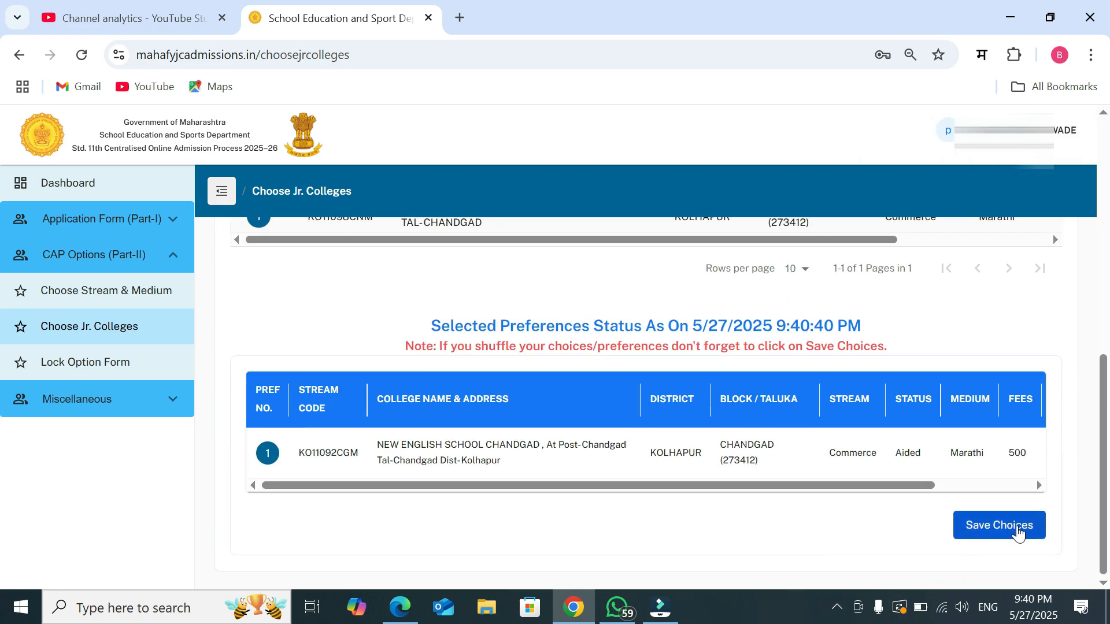
click(1019, 533)
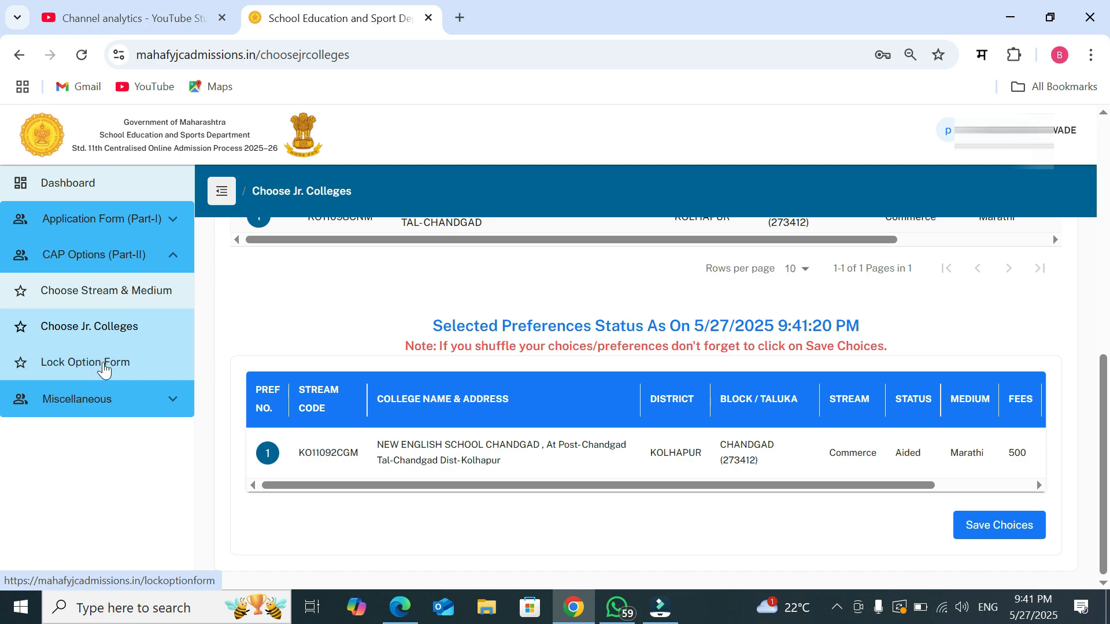
Review the Lock Option Form, accept its declaration and lock the application preferences.
click(114, 370)
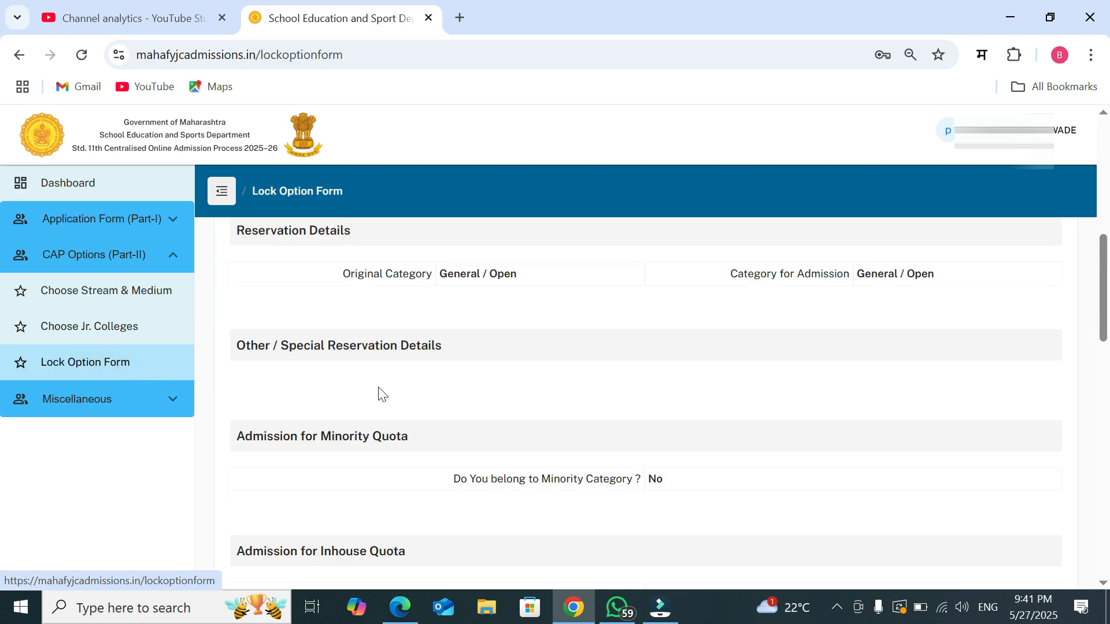
scroll(629, 415, down, 15)
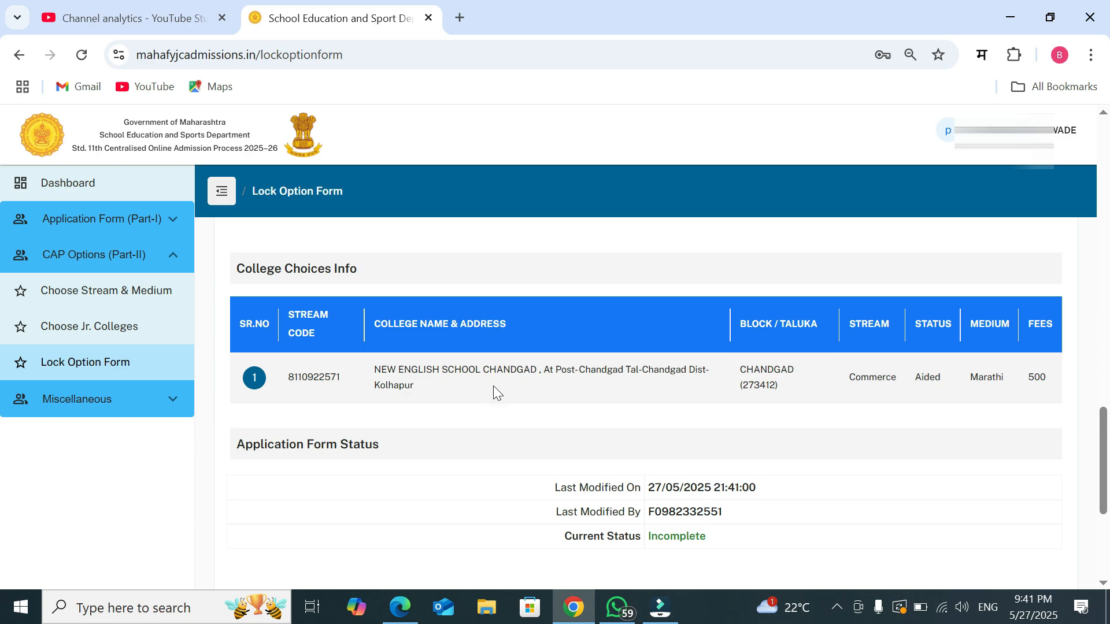
scroll(494, 388, down, 2)
scroll(495, 388, down, 3)
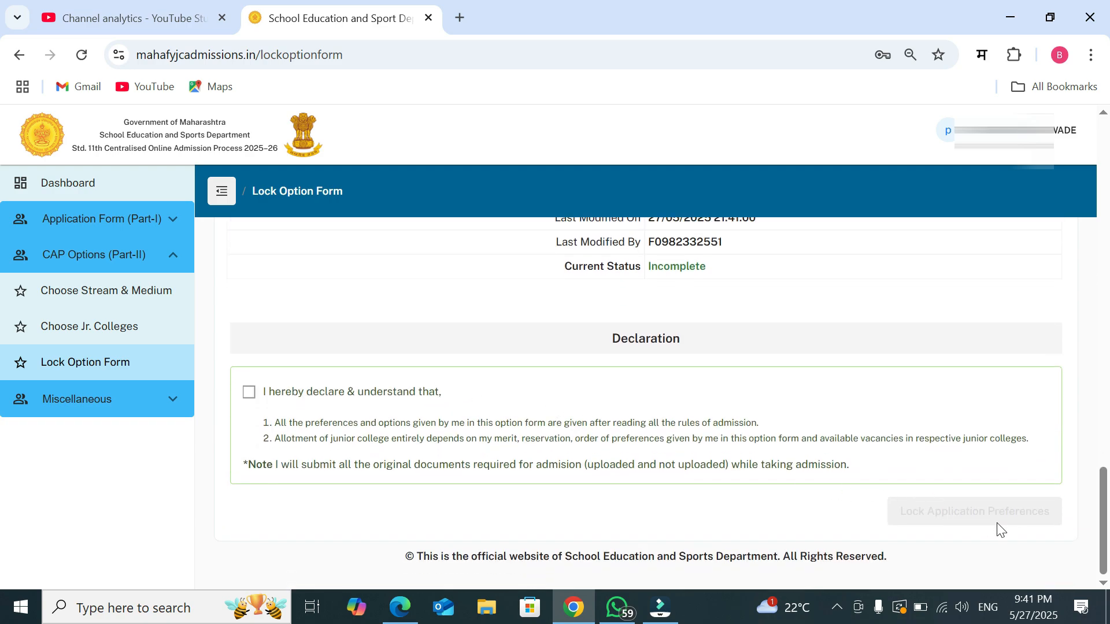
click(249, 393)
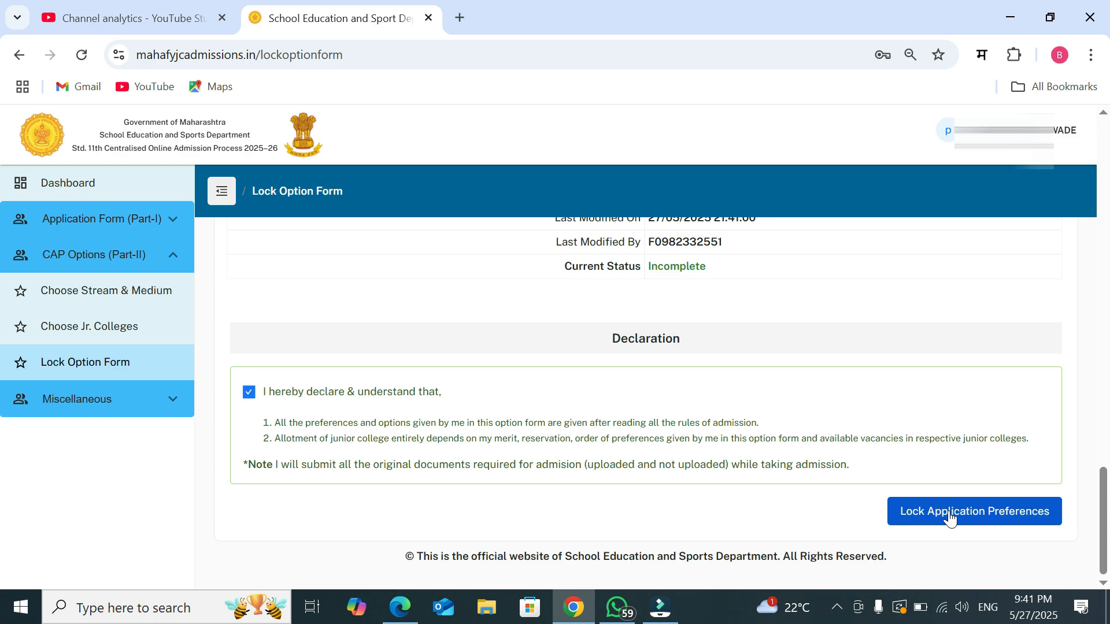
click(989, 522)
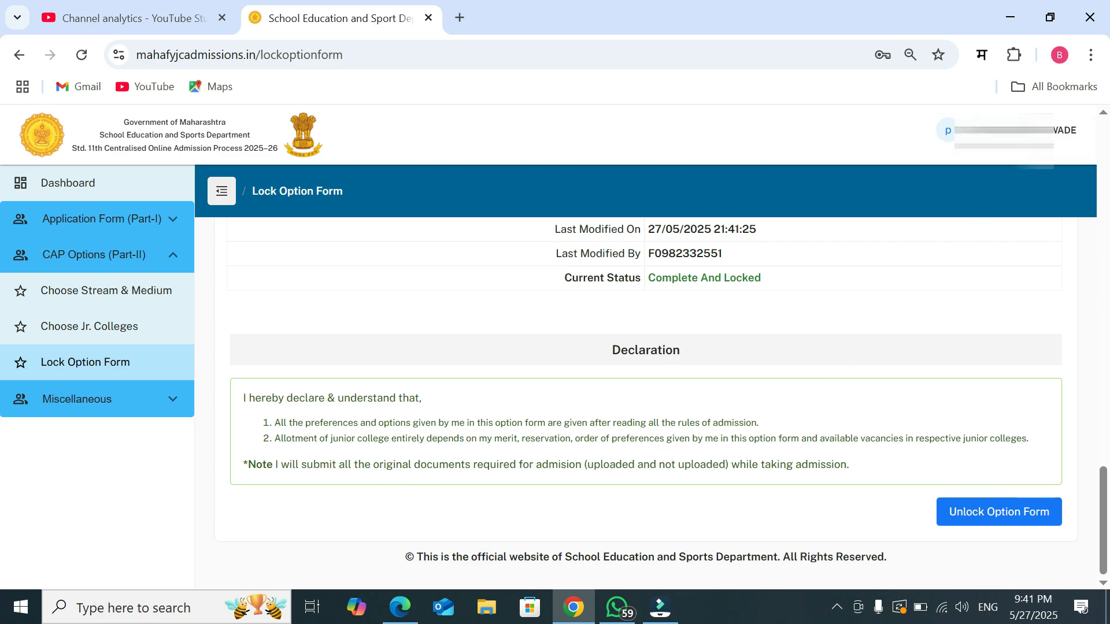
Open the dashboard and check the status of the Part-I application form and the Part-II option/choice forms.
scroll(347, 405, up, 20)
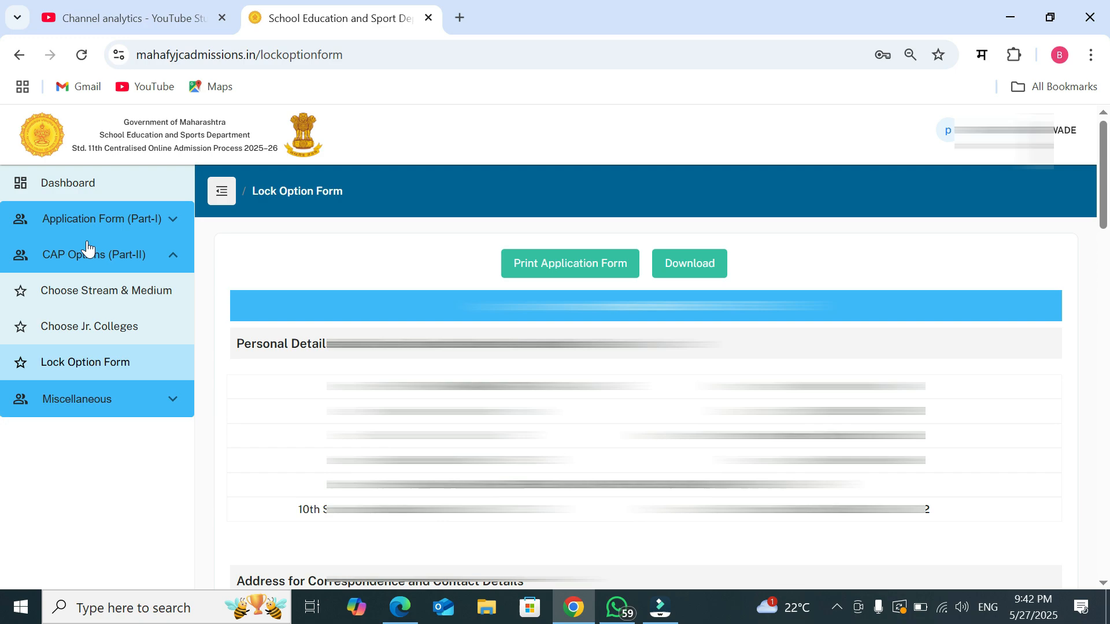
click(82, 184)
scroll(646, 404, down, 4)
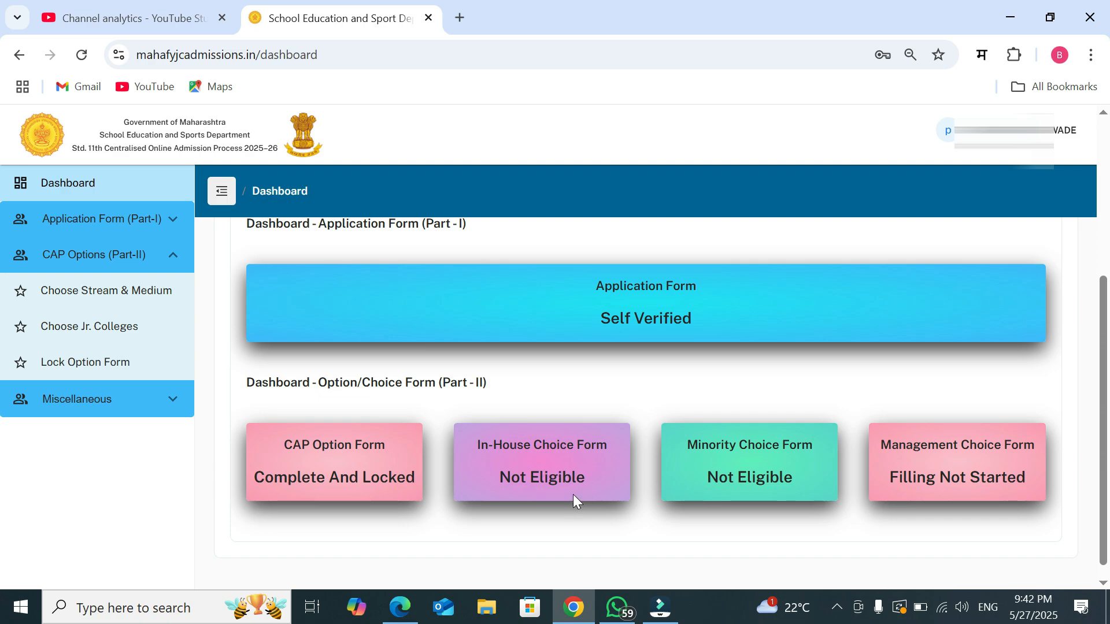
scroll(643, 458, down, 1)
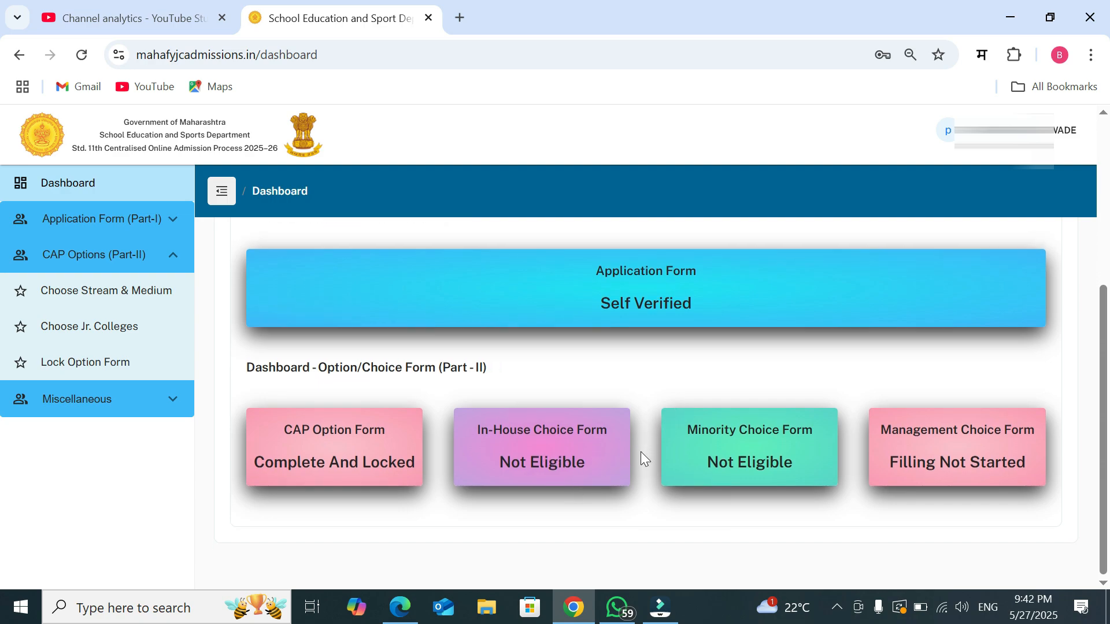